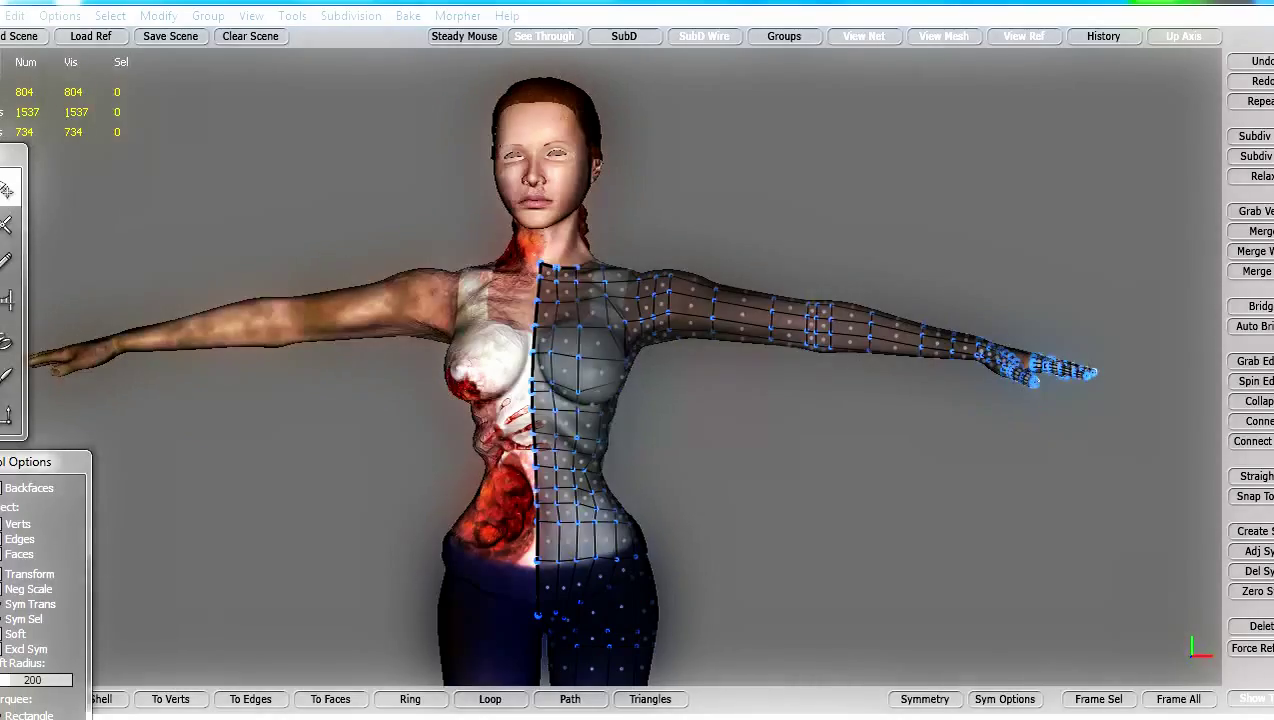
Turn off the textured display of the reference mesh
left_click(60, 16)
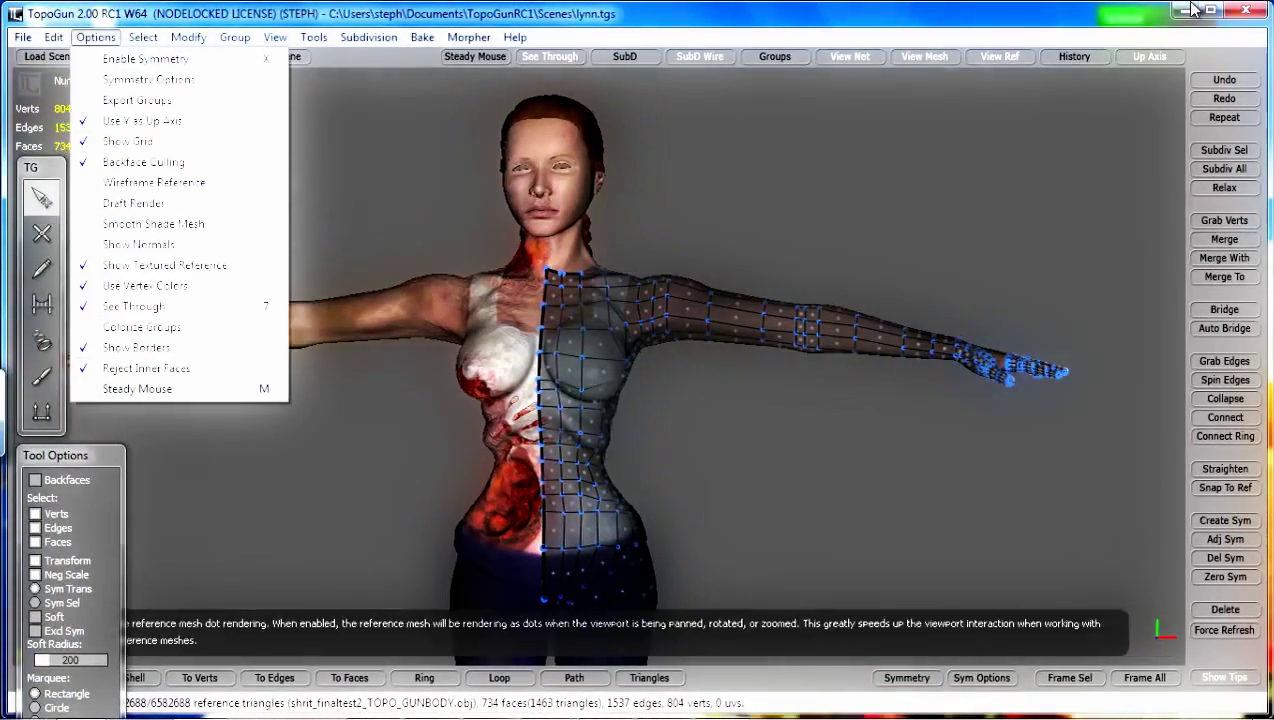
left_click(165, 265)
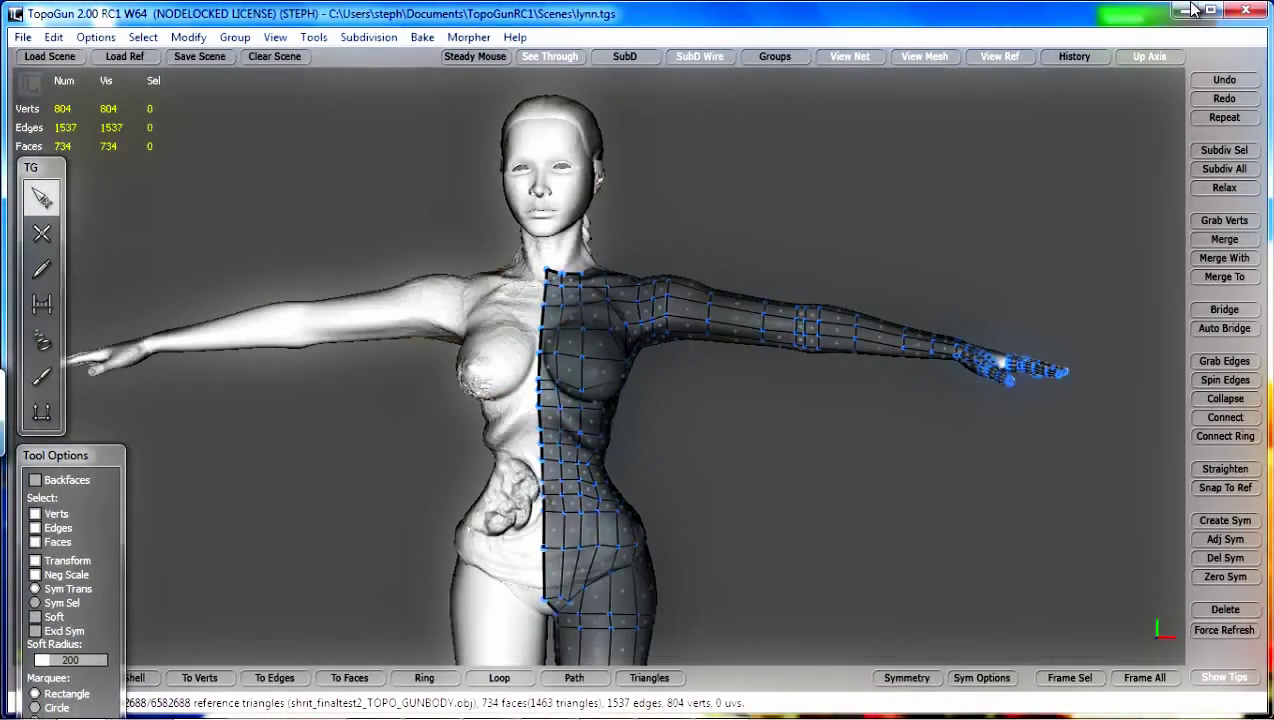
Move the TG tool palette into the empty space beside the model's hand
left_click_drag(1161, 60, 1023, 127, "alt")
middle_click_drag(1023, 126, 1079, 104)
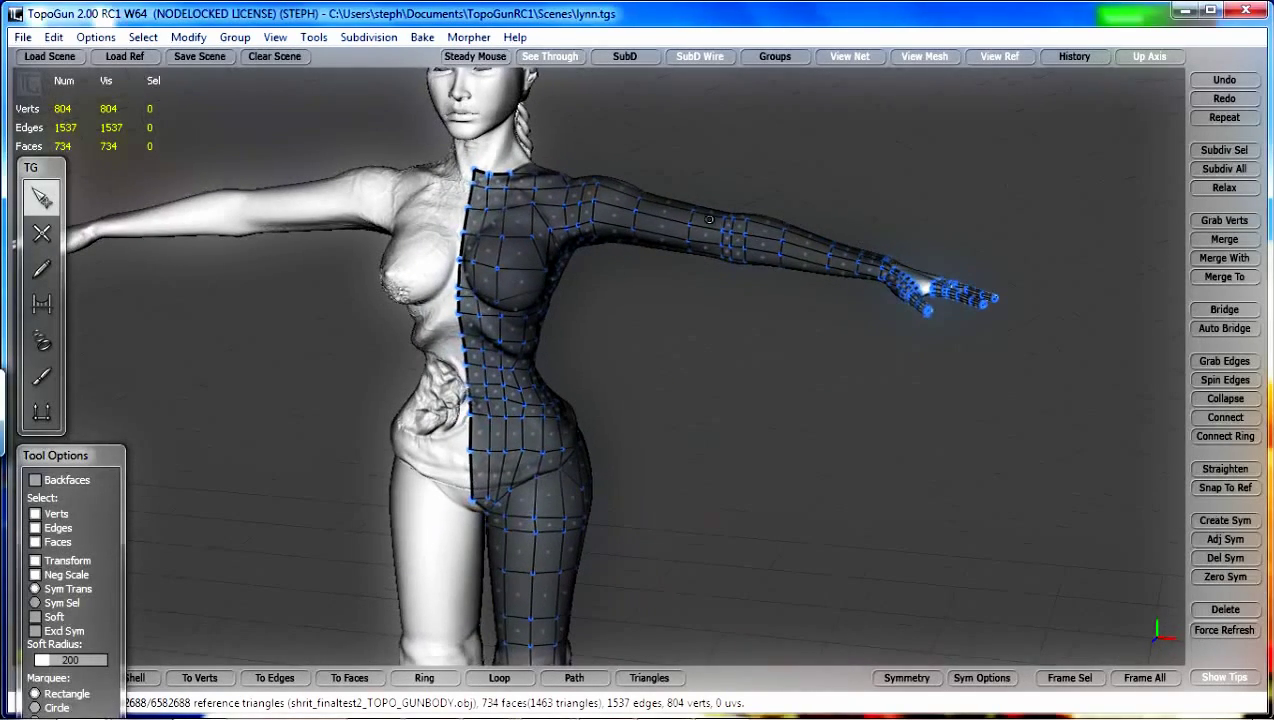
middle_click_drag(682, 196, 782, 242)
middle_click_drag(808, 196, 815, 382)
scroll(830, 400, "up", 5)
left_click_drag(42, 167, 824, 160)
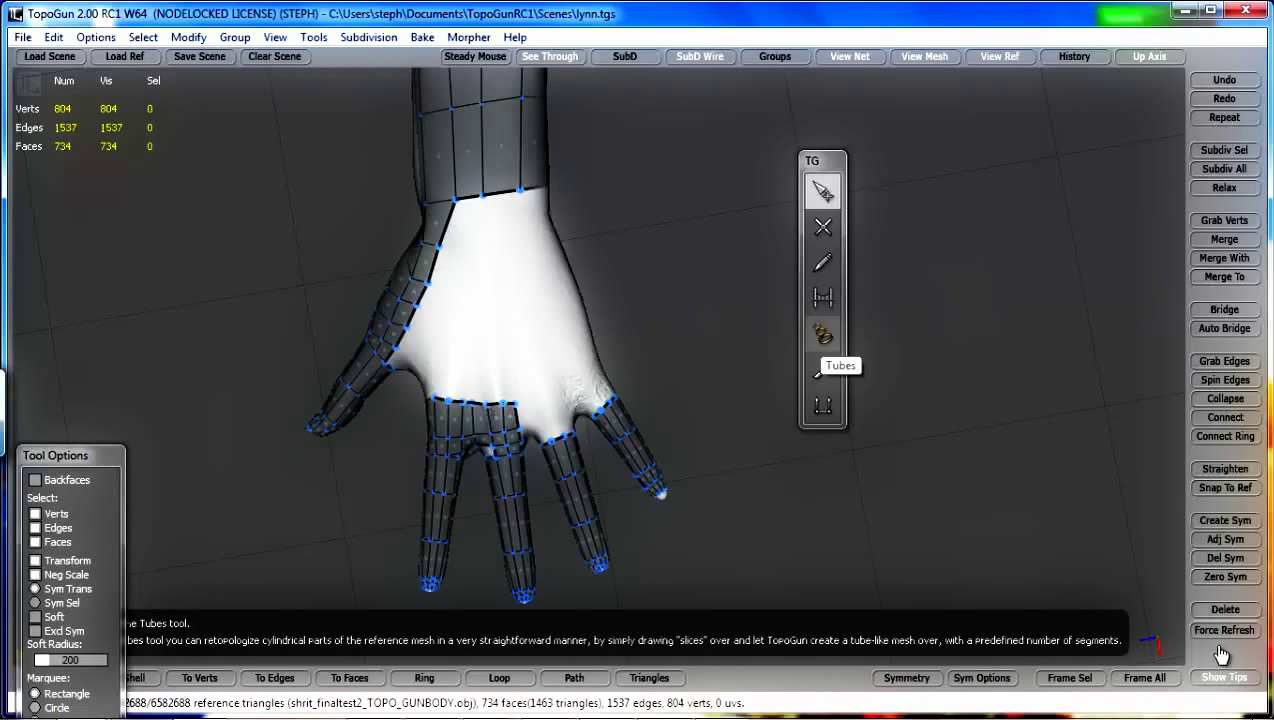
Delete the visible retopology mesh covering the little finger, including the vertices at its base
scroll(596, 367, "up", 2)
scroll(596, 367, "down", 6)
middle_click_drag(560, 300, 632, 611, "alt")
left_click_drag(615, 380, 605, 310, "alt")
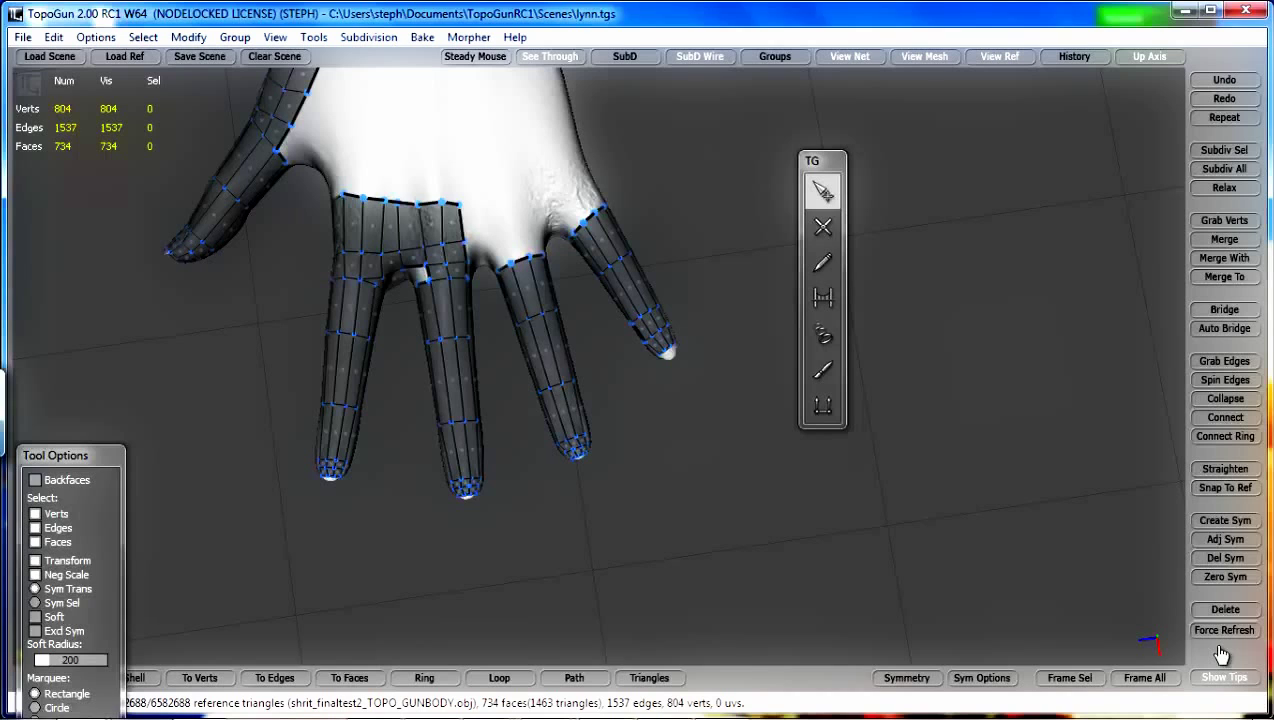
left_click_drag(770, 170, 592, 369)
key("Delete")
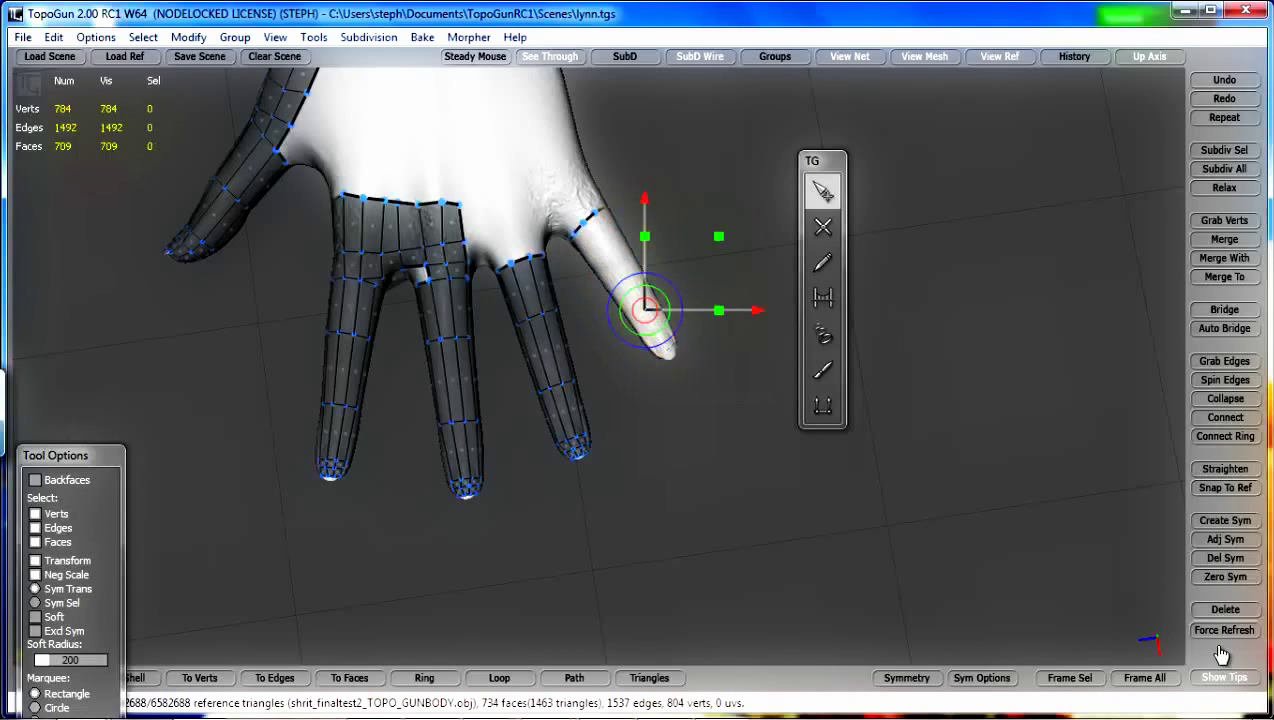
left_click_drag(616, 175, 580, 288)
key("Delete")
Include backfaces in the selection and delete the remaining mesh on the far side of the little finger
left_click(36, 480)
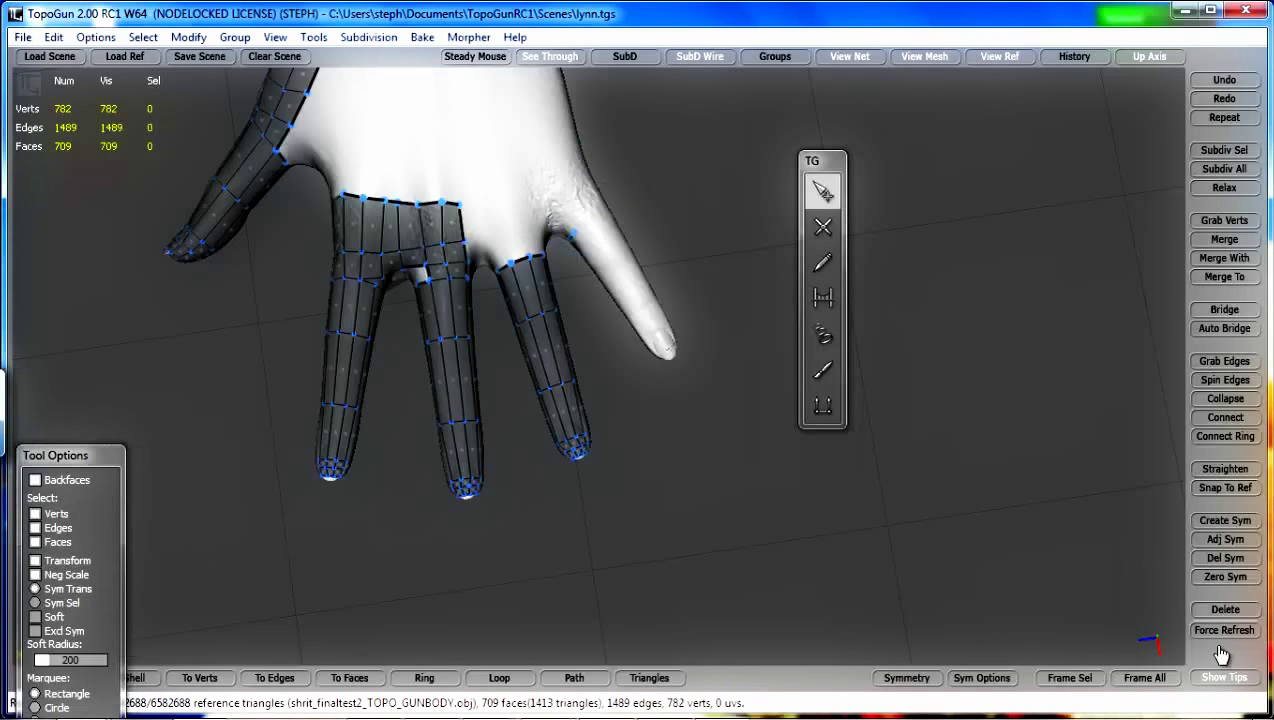
left_click_drag(616, 170, 565, 282)
key("Delete")
left_click_drag(630, 178, 569, 280)
key("Delete")
left_click_drag(704, 203, 634, 358)
key("Delete")
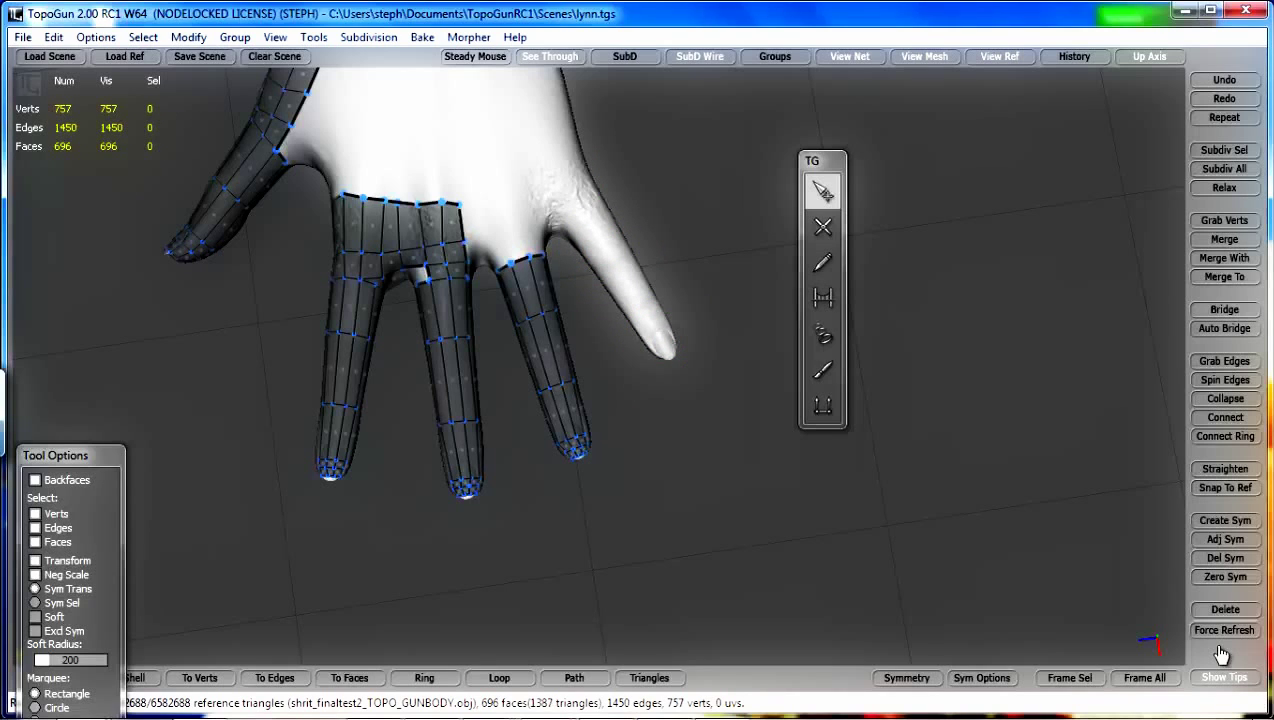
Delete the stray leftover vertices on the palm side of the little finger
left_click_drag(600, 165, 580, 256)
middle_click_drag(580, 256, 586, 230, "alt")
left_click_drag(1221, 655, 1221, 655, "alt")
middle_click_drag(1221, 655, 1221, 655, "alt")
left_click_drag(1221, 655, 1221, 655, "alt")
middle_click_drag(1221, 655, 1221, 655, "alt")
left_click_drag(1221, 655, 1221, 655, "alt")
middle_click_drag(1221, 655, 1221, 655, "alt")
left_click_drag(1221, 655, 1221, 655, "alt")
middle_click_drag(1221, 655, 1221, 655, "alt")
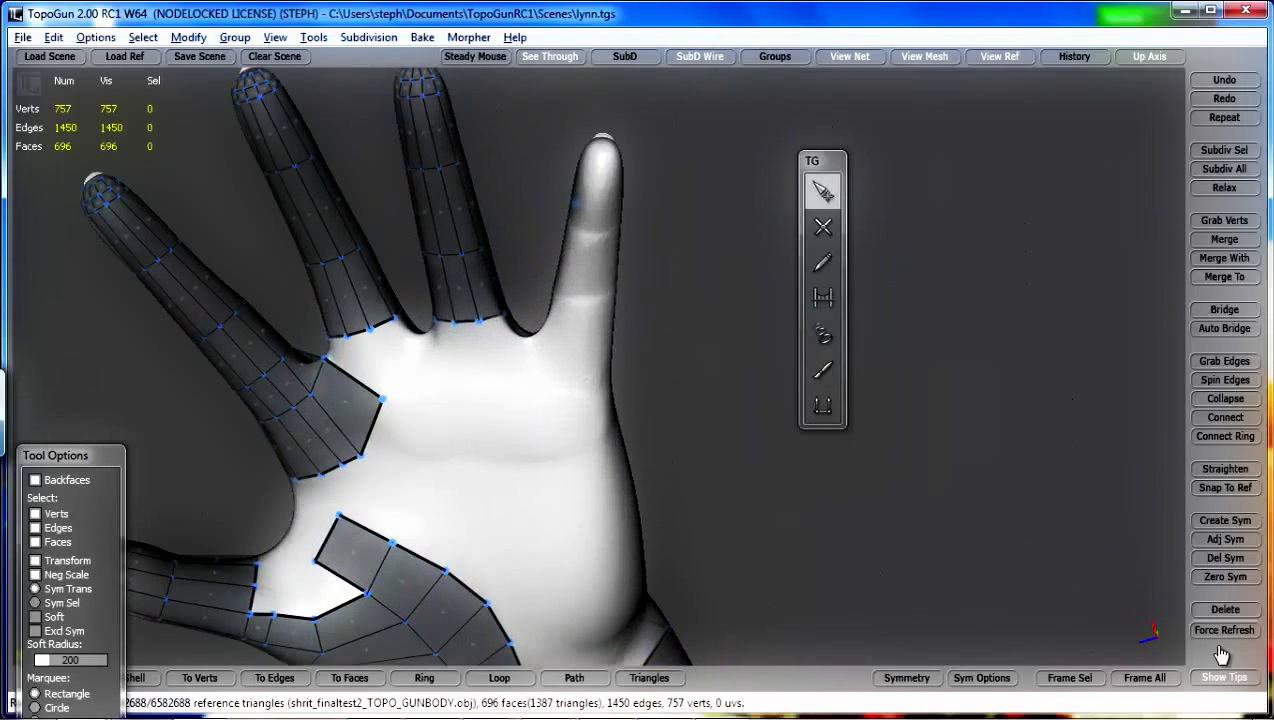
mouse_move(540, 144)
left_mouse_down()
mouse_move(619, 238)
mouse_move(684, 275)
left_mouse_up()
key("Delete")
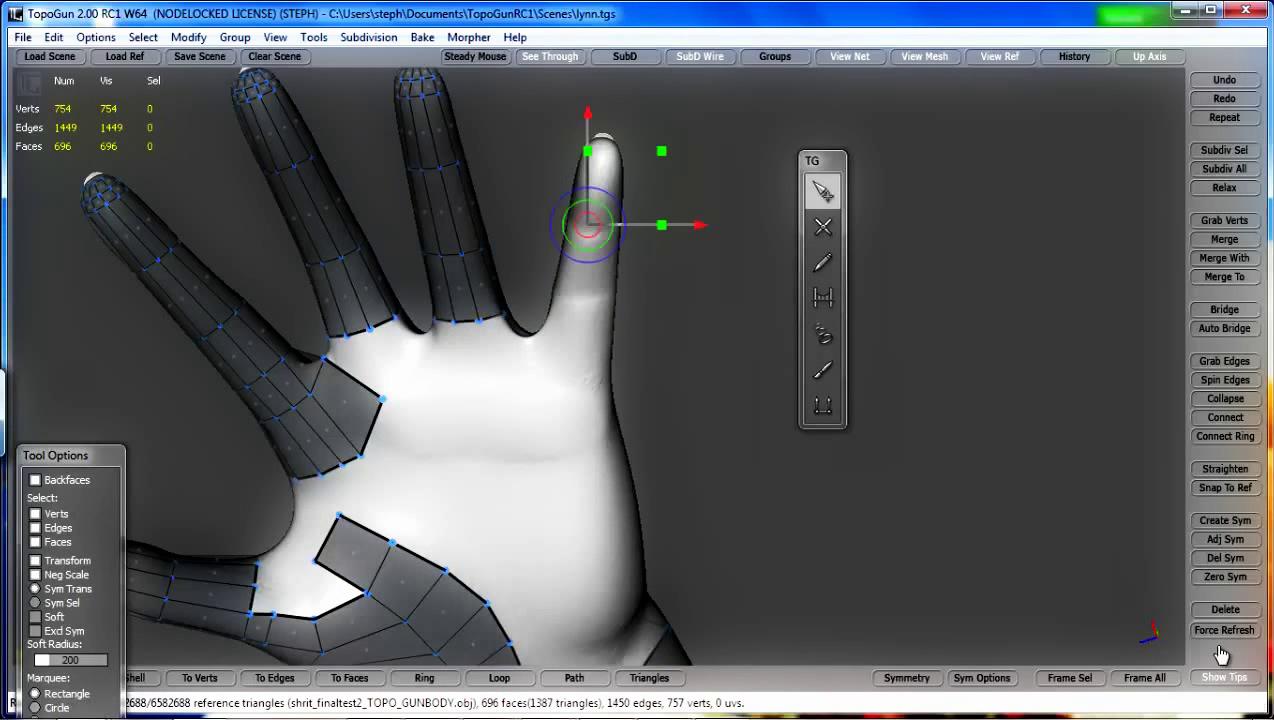
Create a tube mesh with 8 divisions from three slices across the lower part of the little finger
middle_click_drag(684, 275, 741, 311, "alt")
mouse_move(741, 311)
left_mouse_down("alt")
mouse_move(744, 282)
mouse_move(706, 243)
mouse_move(695, 316)
left_mouse_up("alt")
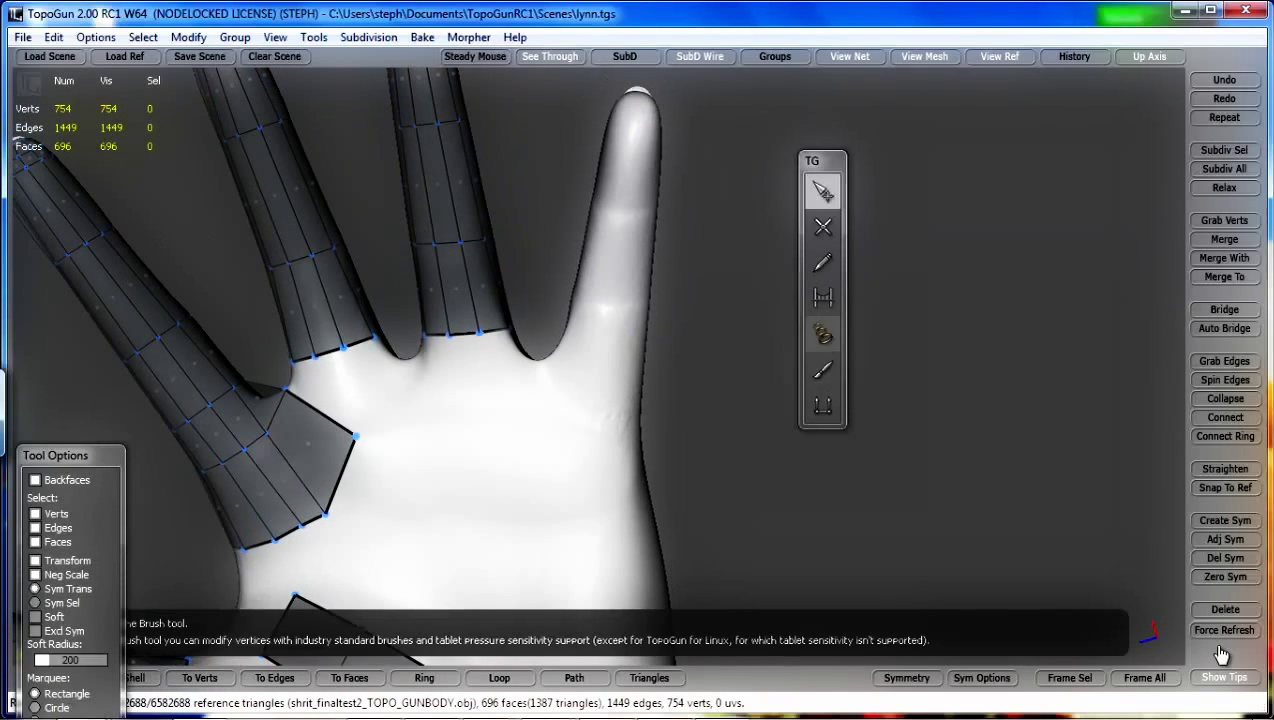
left_click(823, 334)
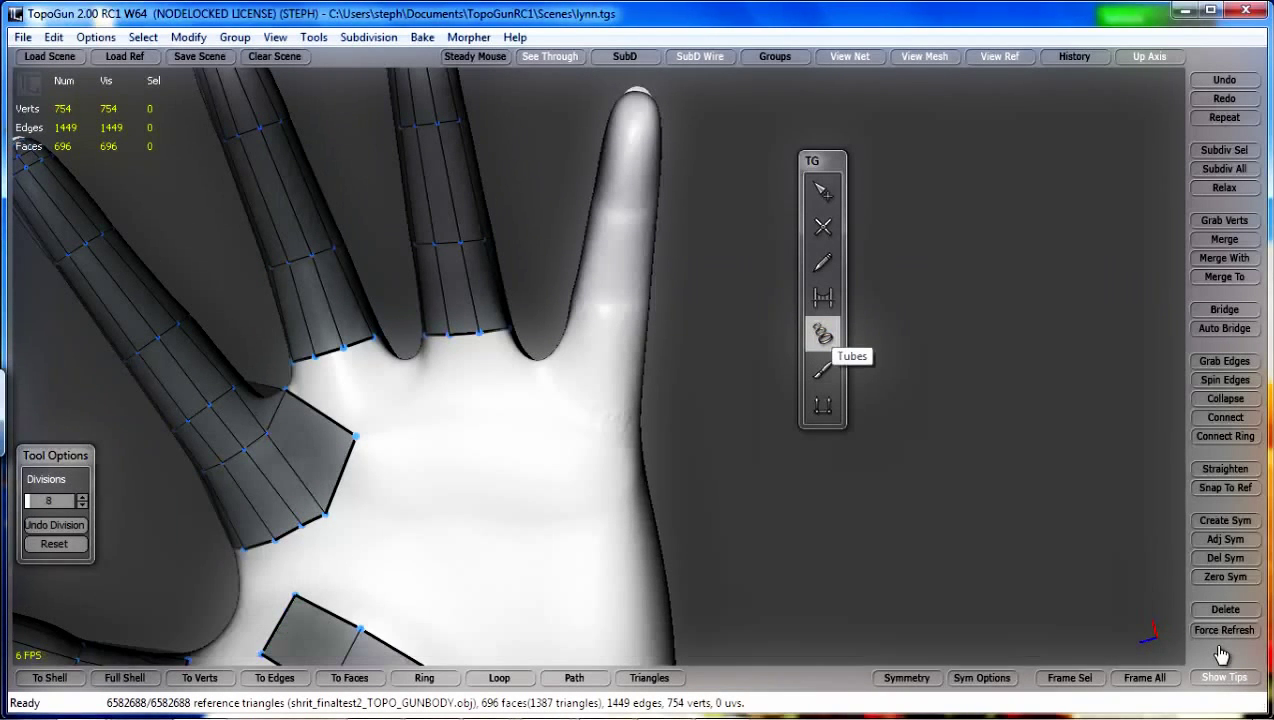
middle_click_drag(640, 400, 643, 528, "alt")
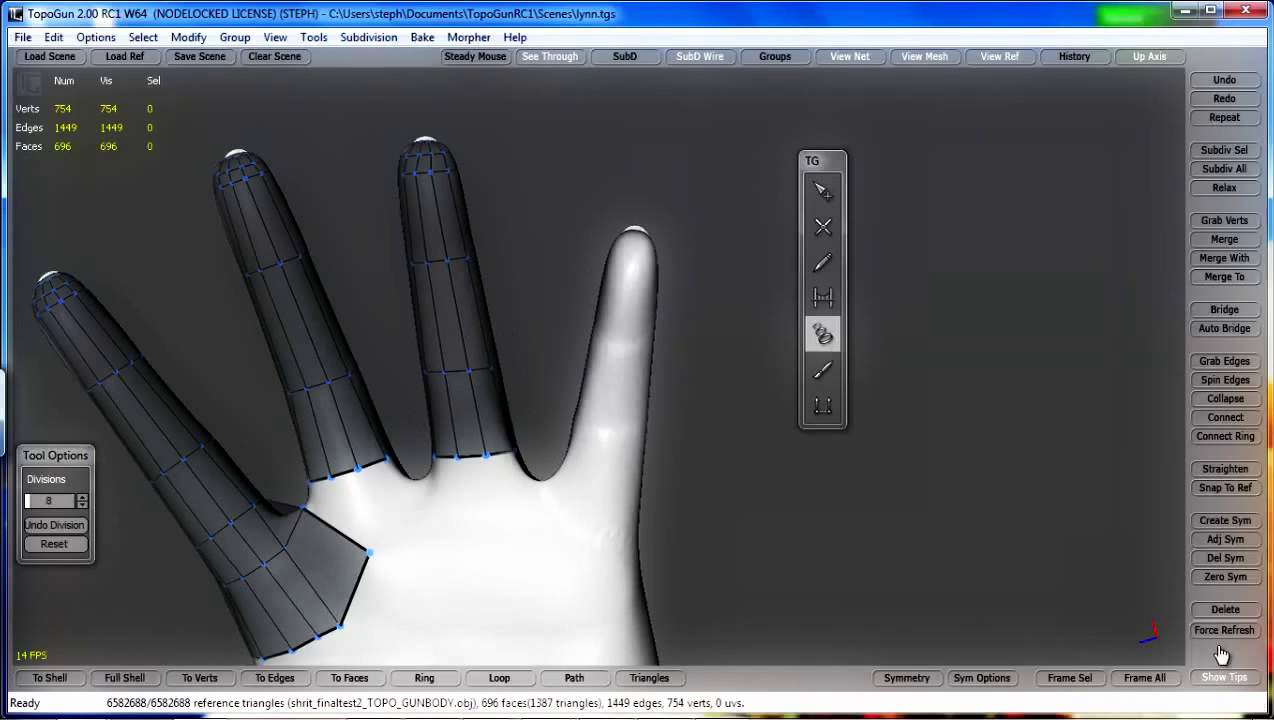
mouse_move(550, 462)
left_mouse_down()
mouse_move(665, 513)
mouse_move(675, 536)
left_mouse_up()
left_click_drag(563, 413, 640, 426)
left_click_drag(578, 333, 663, 347)
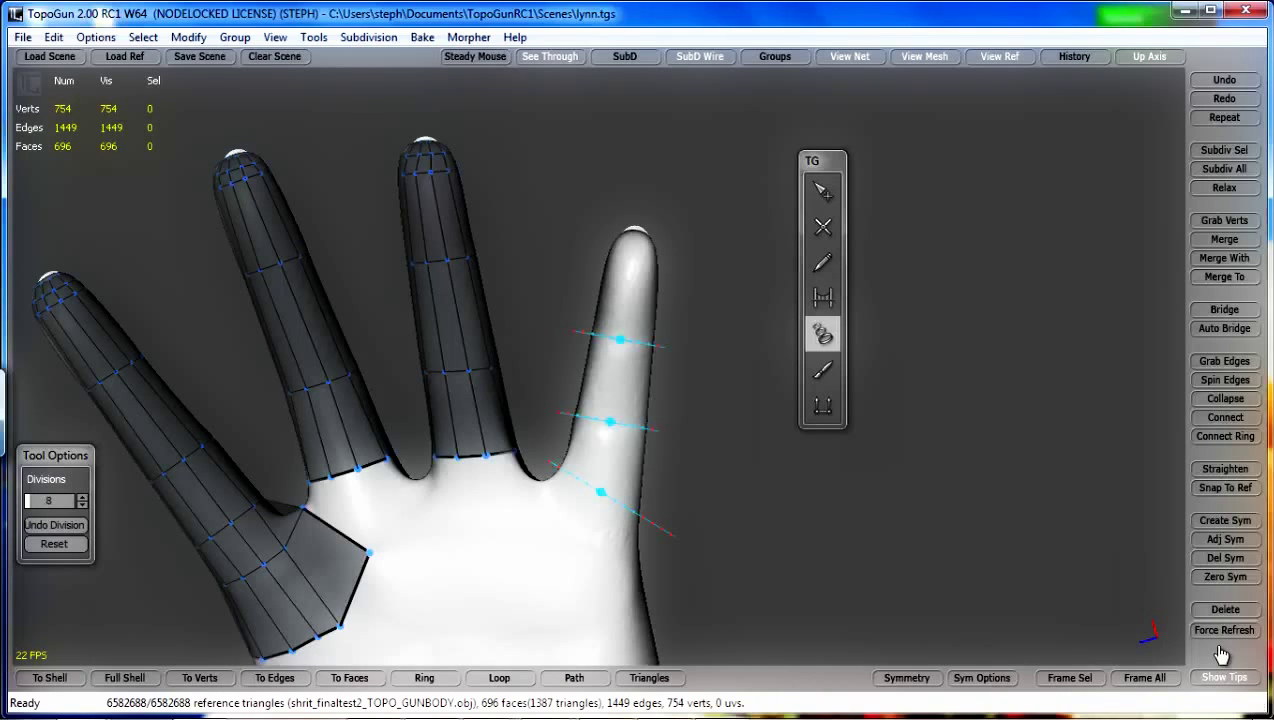
key("Return")
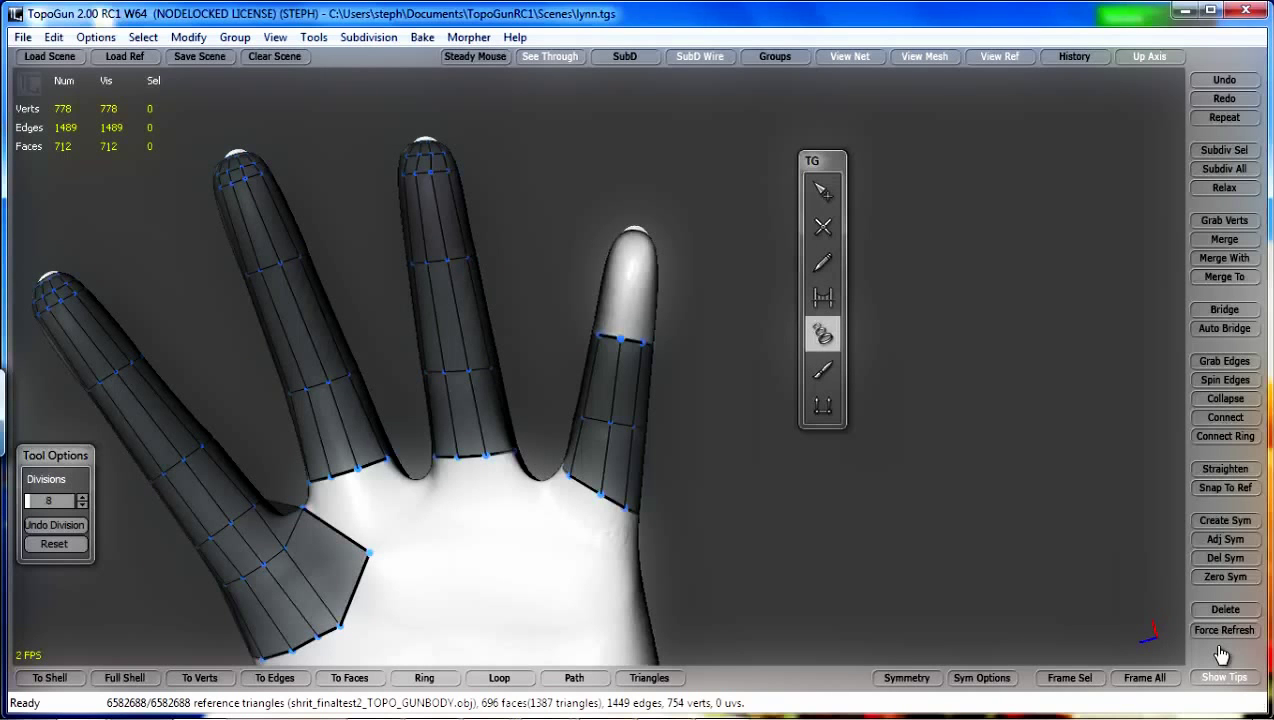
Create a second 8-division tube from two slices across the end of the little finger, just below its tip
left_click_drag(600, 400, 614, 340, "alt")
middle_click_drag(614, 340, 596, 474, "alt")
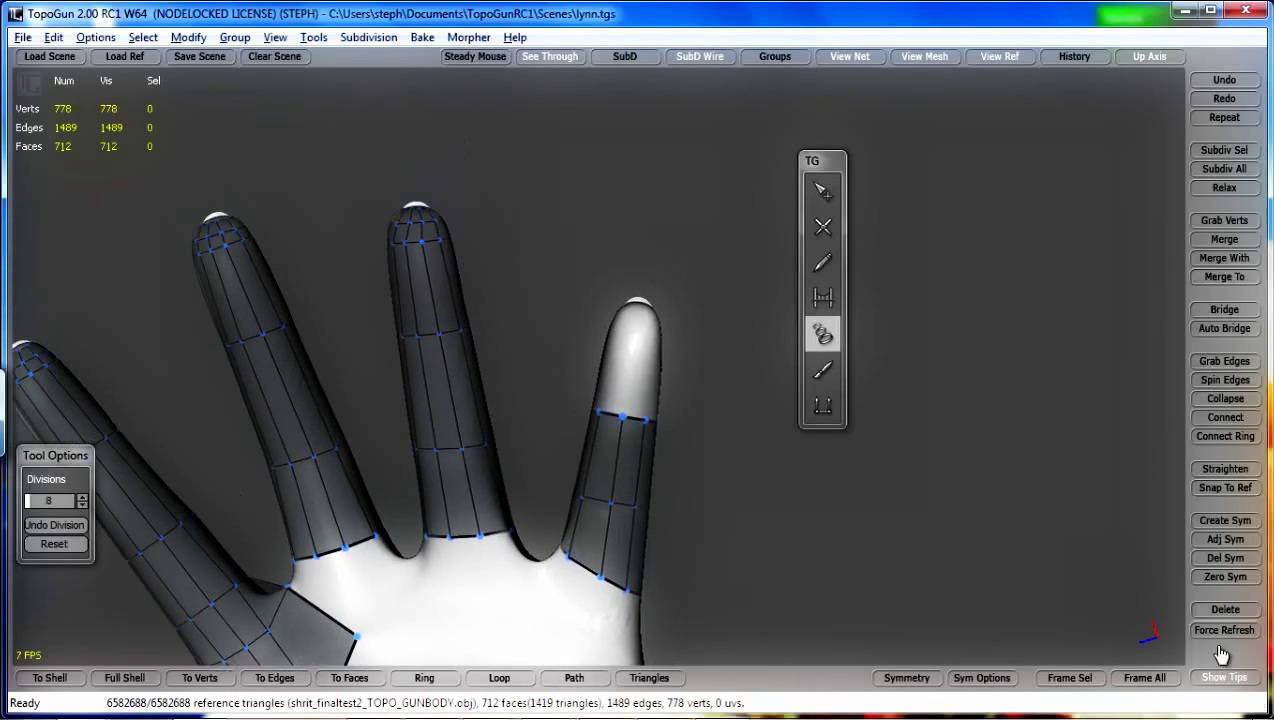
mouse_move(596, 474)
right_mouse_down("alt")
mouse_move(710, 468)
mouse_move(670, 470)
right_mouse_up("alt")
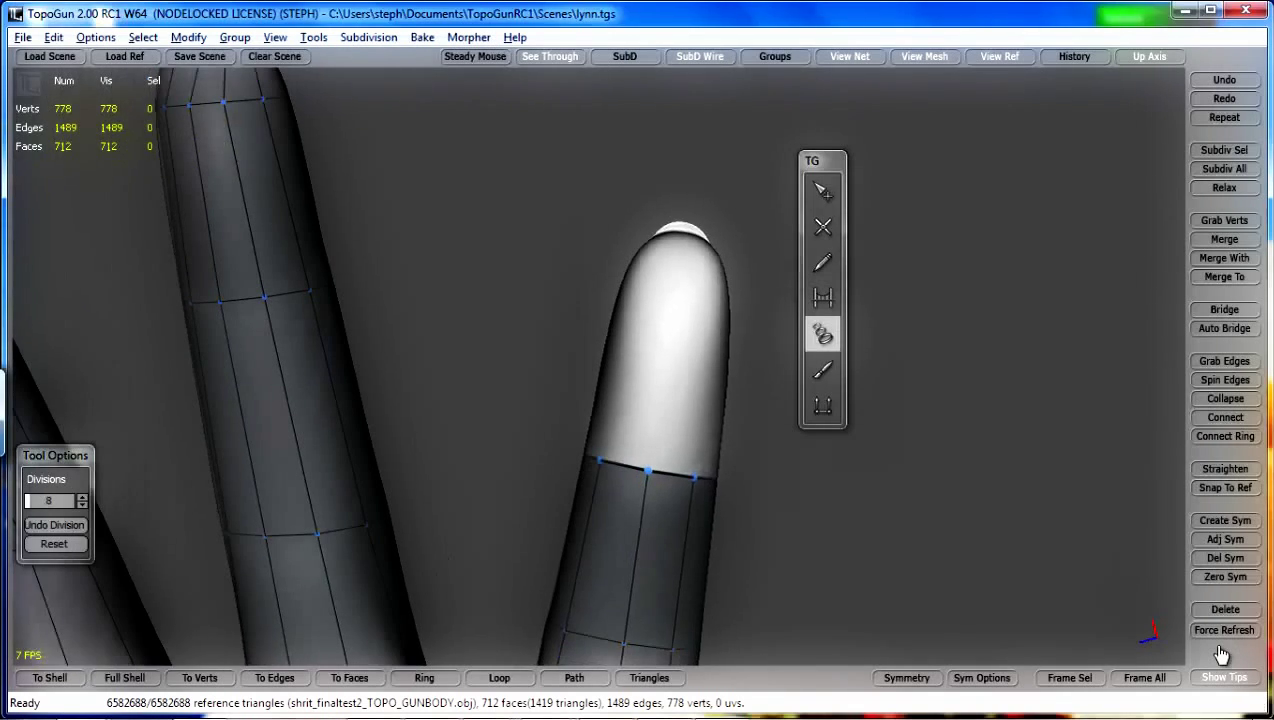
mouse_move(670, 470)
middle_mouse_down("alt")
mouse_move(550, 441)
mouse_move(516, 409)
middle_mouse_up("alt")
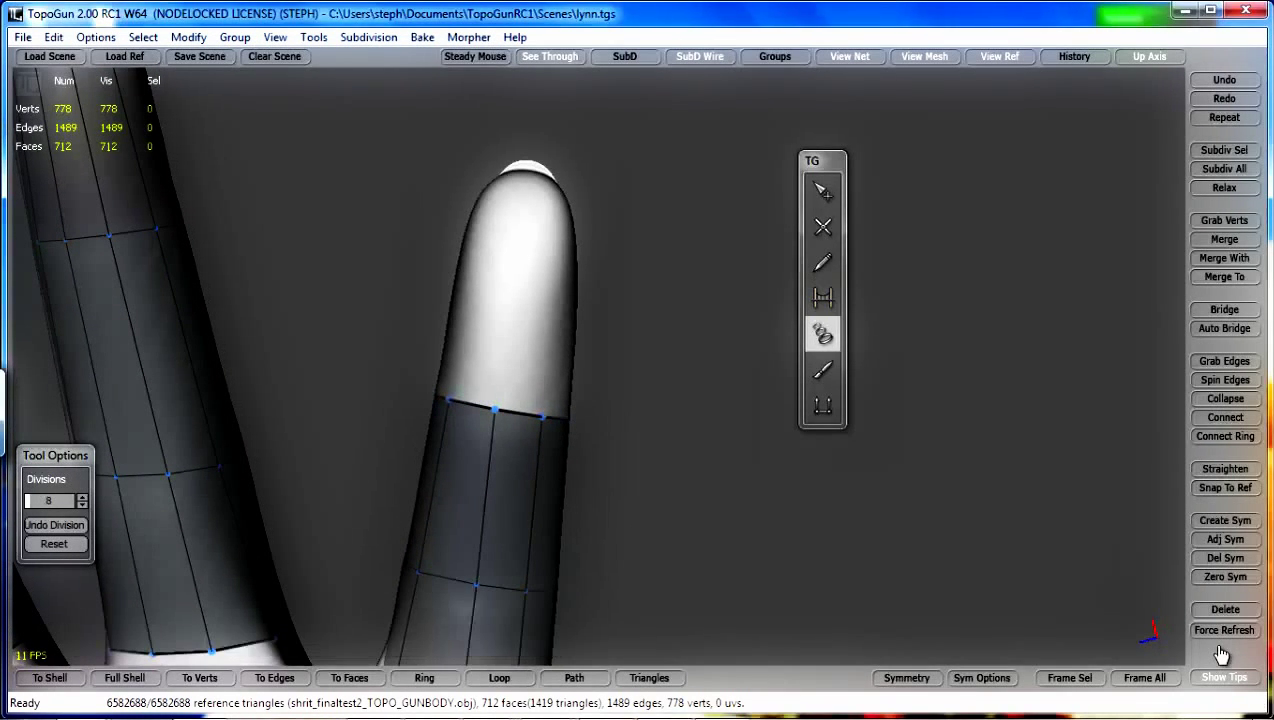
left_click_drag(612, 300, 432, 282)
left_click_drag(592, 205, 475, 190)
key("Return")
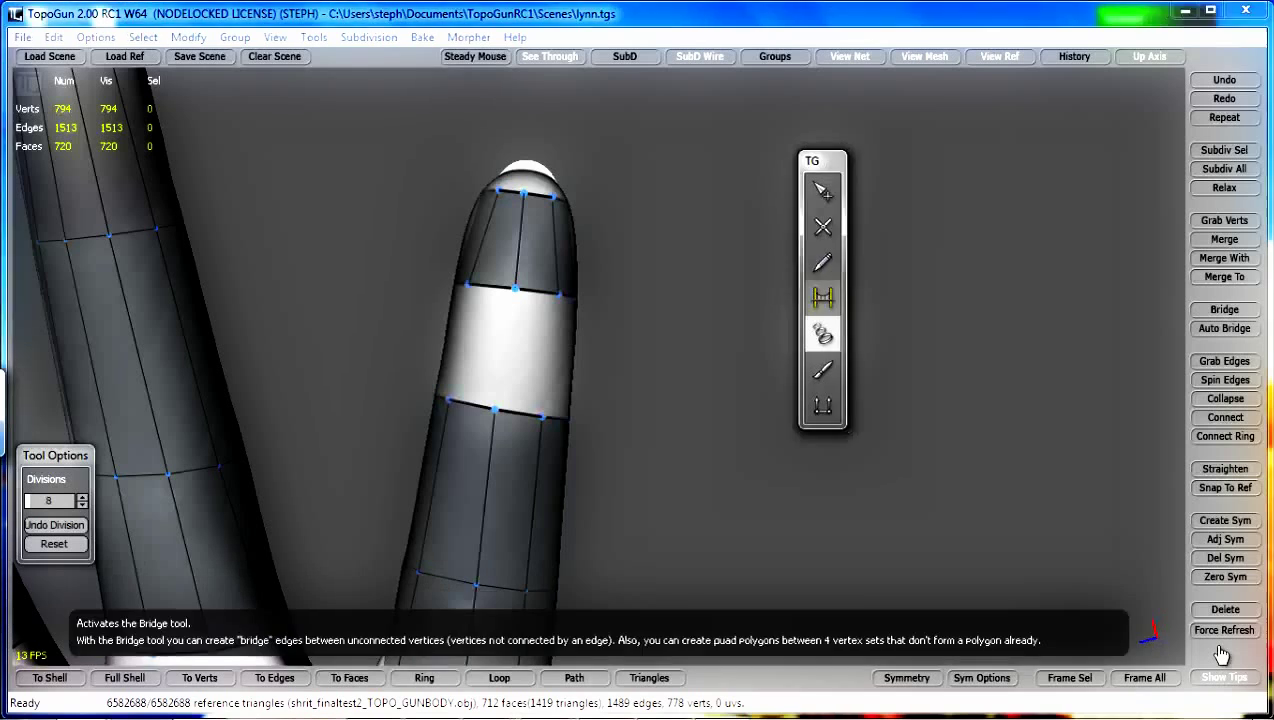
Bridge the two tubes with two faces on the palm side of the little finger, using the Bridge tool's Faces mode
left_click(822, 298)
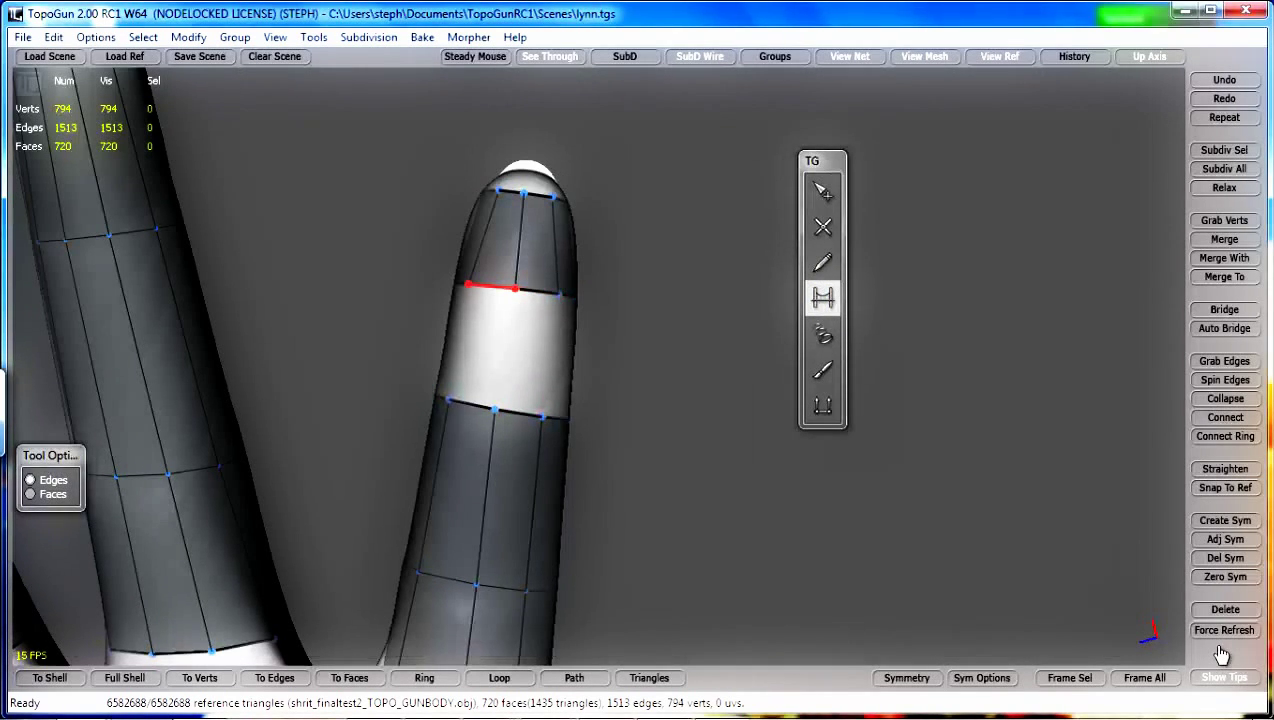
middle_click_drag(490, 290, 487, 234, "alt")
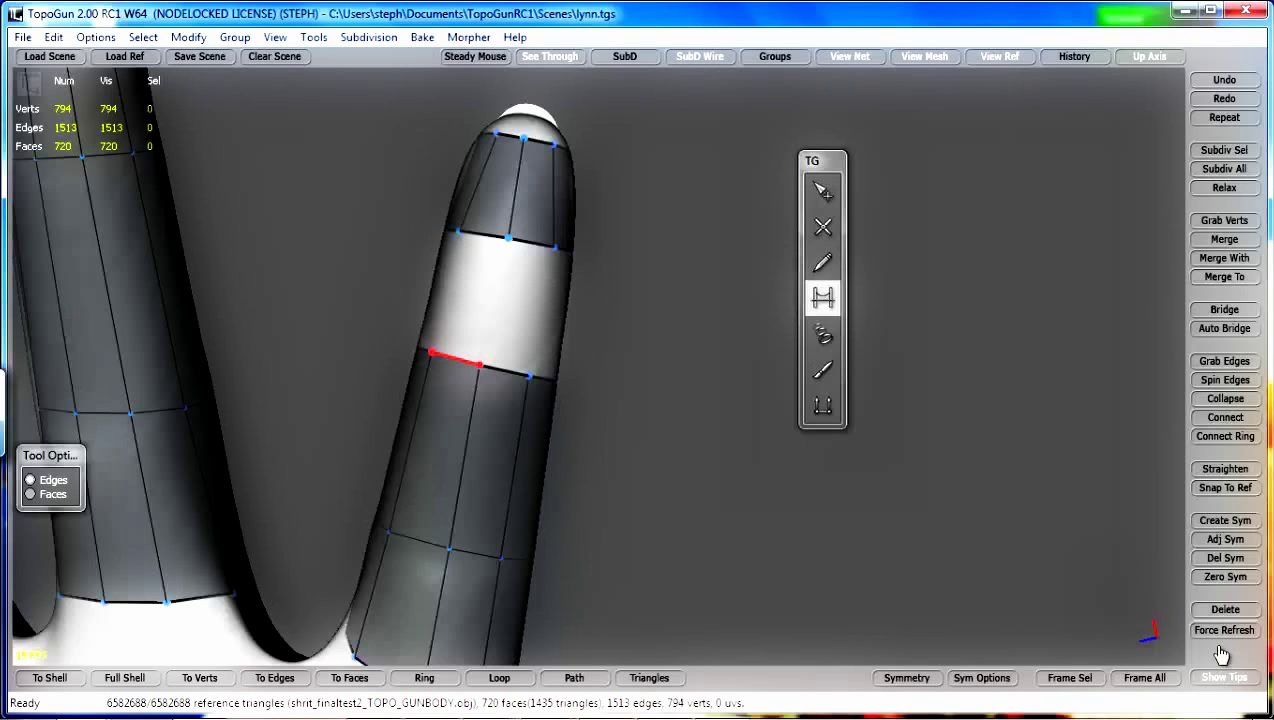
left_click(50, 494)
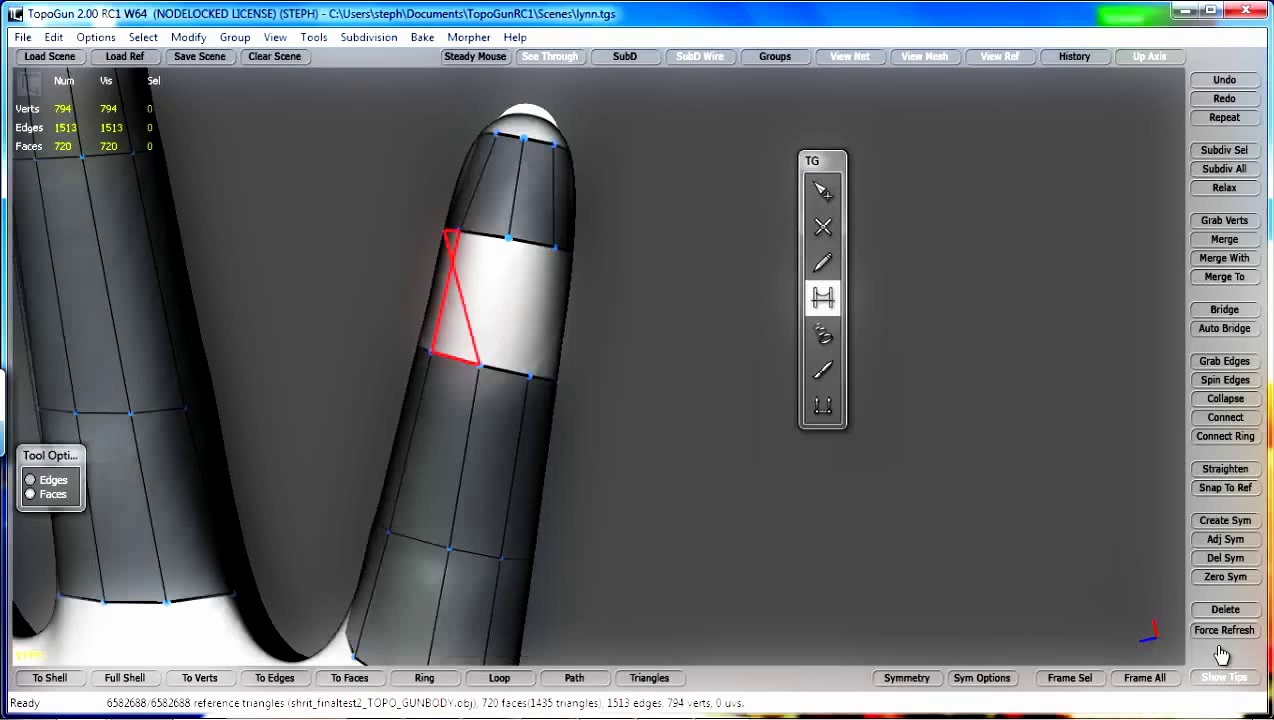
left_click(470, 298)
left_click(518, 308)
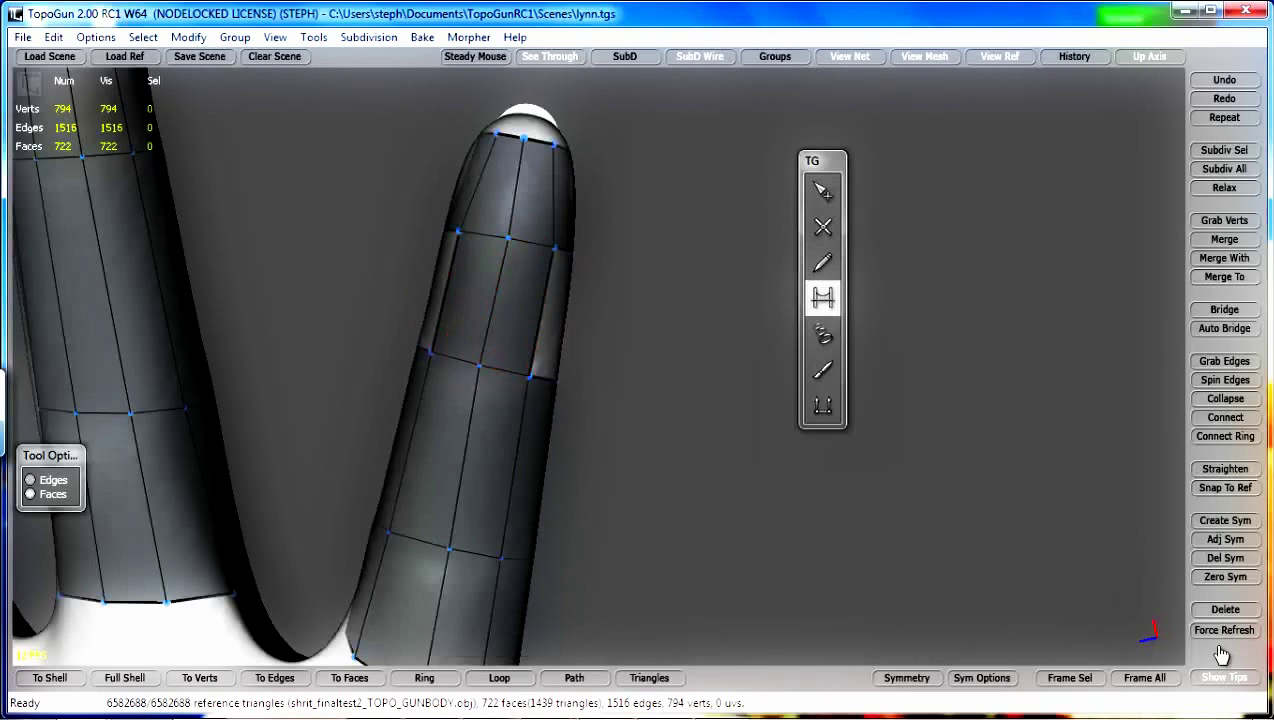
Bridge two more quad faces across the gap between the tubes on the back of the little finger
left_click_drag(437, 290, 500, 292, "alt")
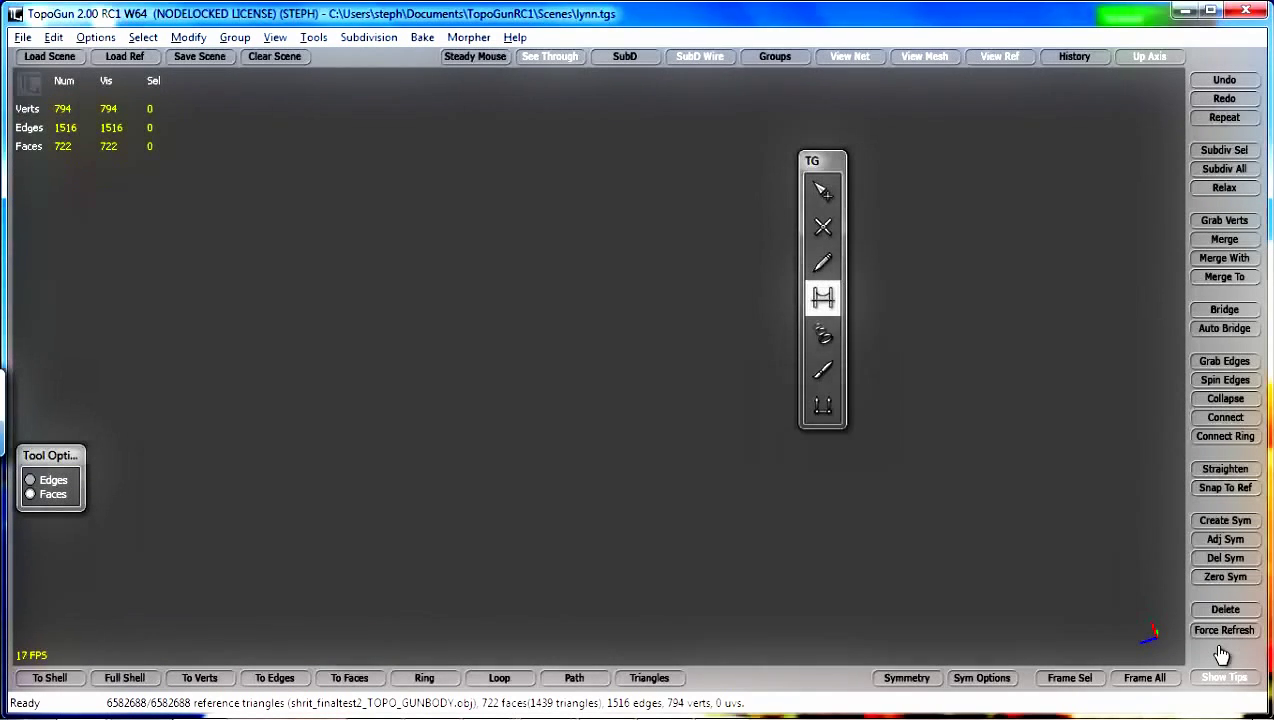
key("f")
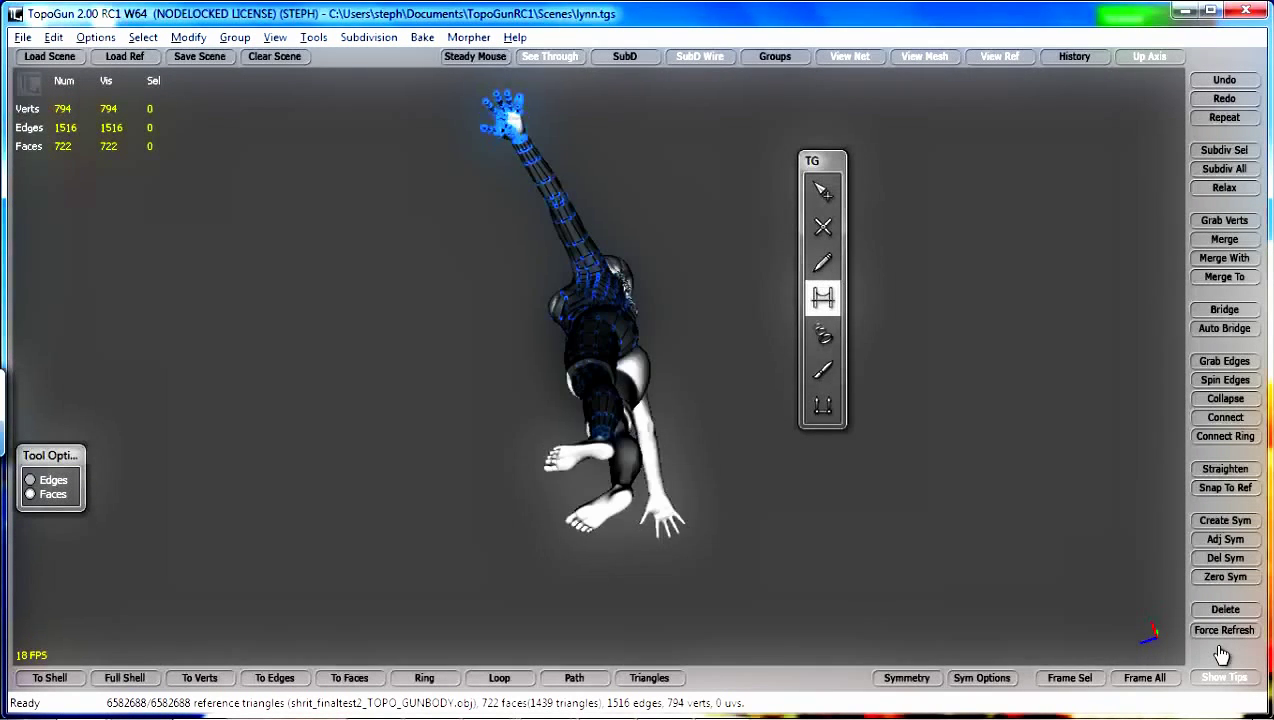
left_click_drag(590, 300, 620, 400, "alt")
right_click_drag(620, 400, 680, 400, "alt")
left_click_drag(620, 360, 625, 430, "alt")
middle_click_drag(625, 380, 625, 425, "alt")
right_click_drag(625, 425, 600, 425, "alt")
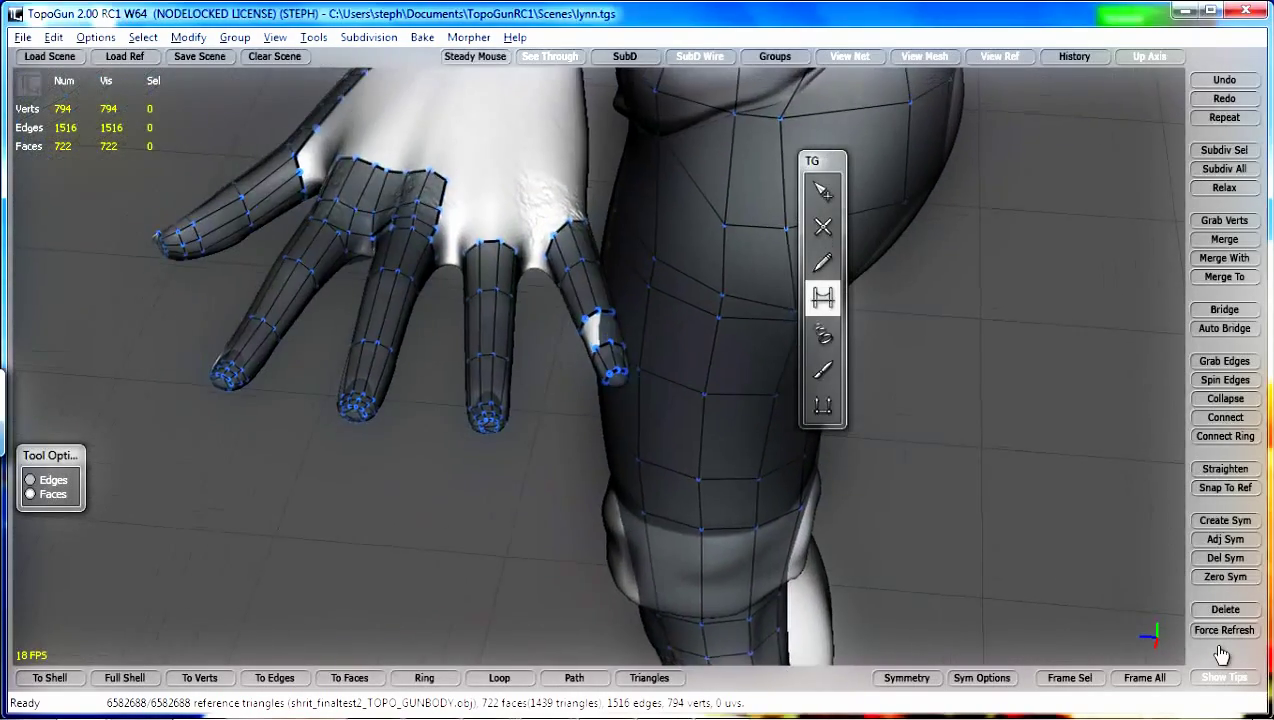
left_click_drag(560, 330, 580, 385, "alt")
middle_click_drag(580, 400, 450, 250, "alt")
right_click_drag(450, 300, 590, 300, "alt")
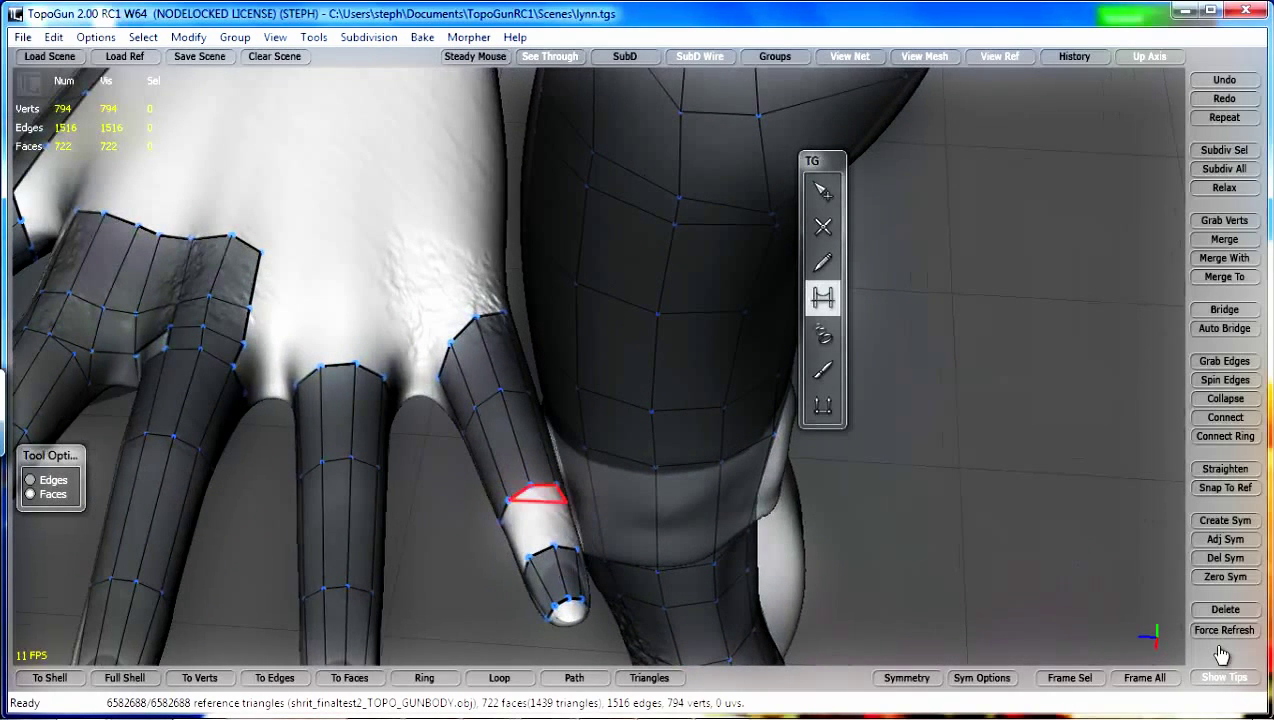
left_click(531, 522)
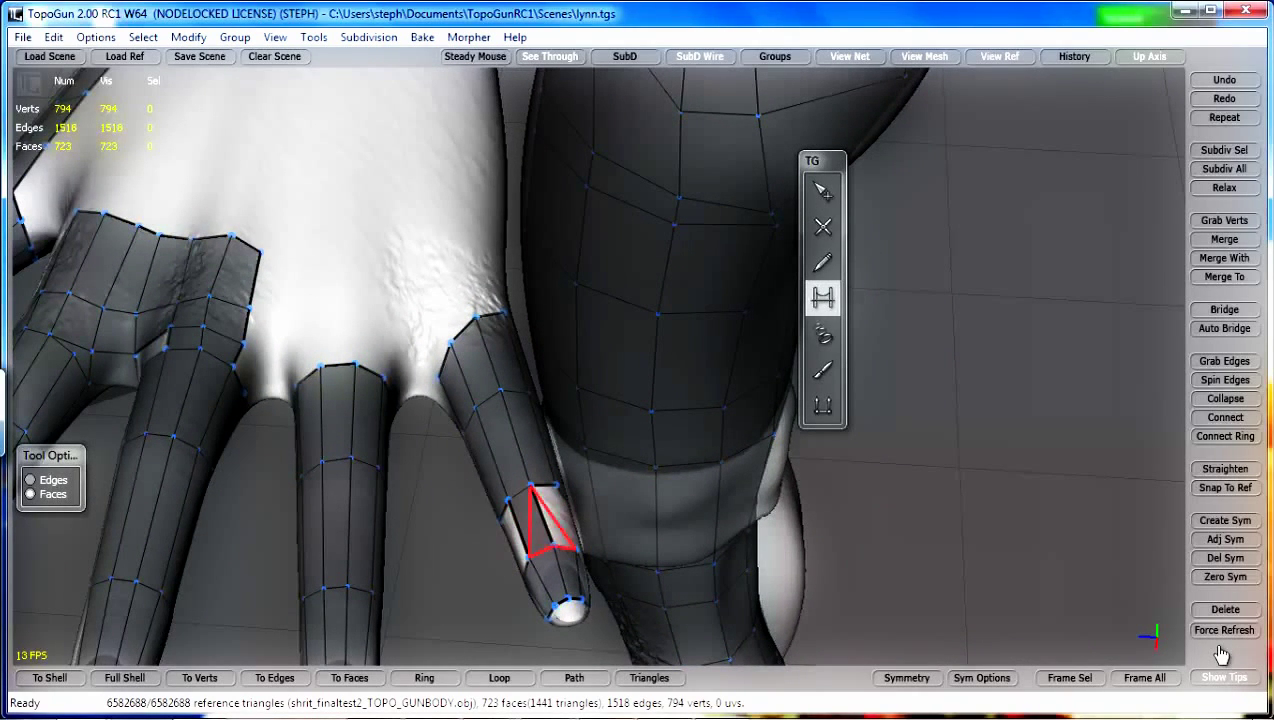
left_click(540, 512)
key("ctrl+z")
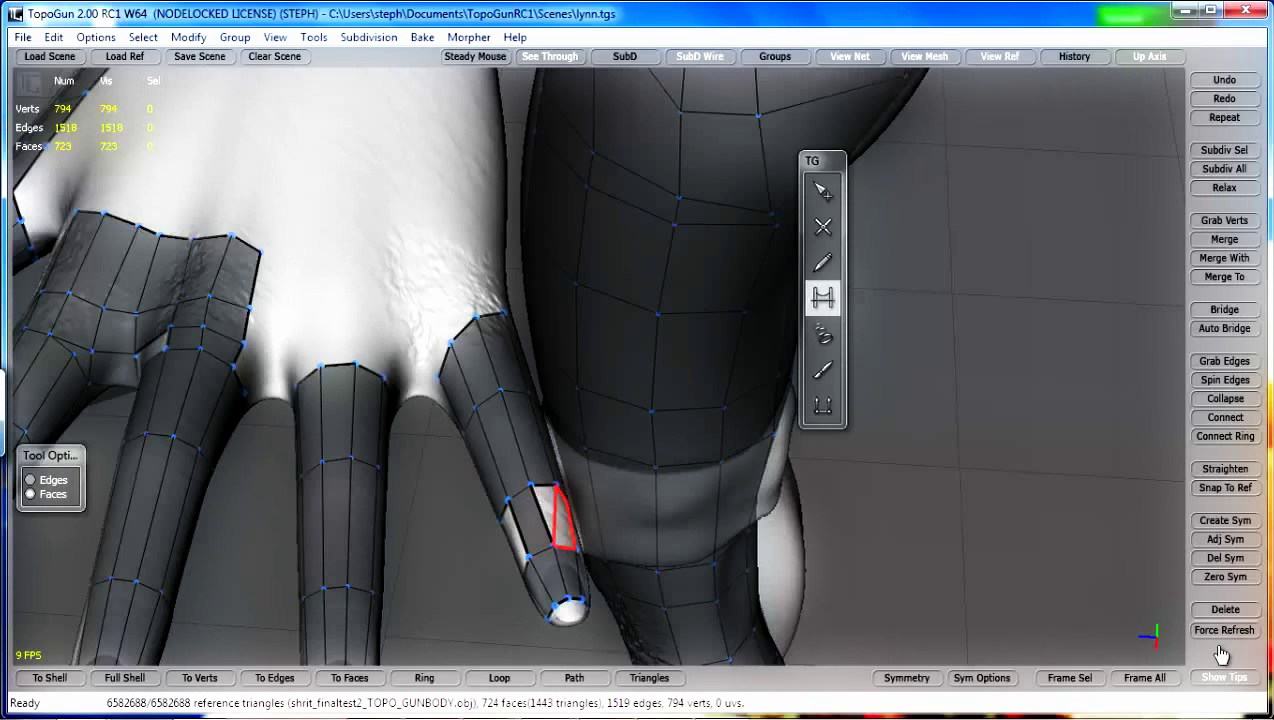
left_click(555, 515)
Close the open hole at the tip of the little finger with Bridge faces spanning its rim
mouse_move(555, 515)
left_mouse_down("alt")
mouse_move(470, 400)
mouse_move(510, 450)
mouse_move(560, 440)
left_mouse_up("alt")
middle_click_drag(560, 250, 720, 600, "alt")
left_click_drag(720, 600, 780, 640, "alt")
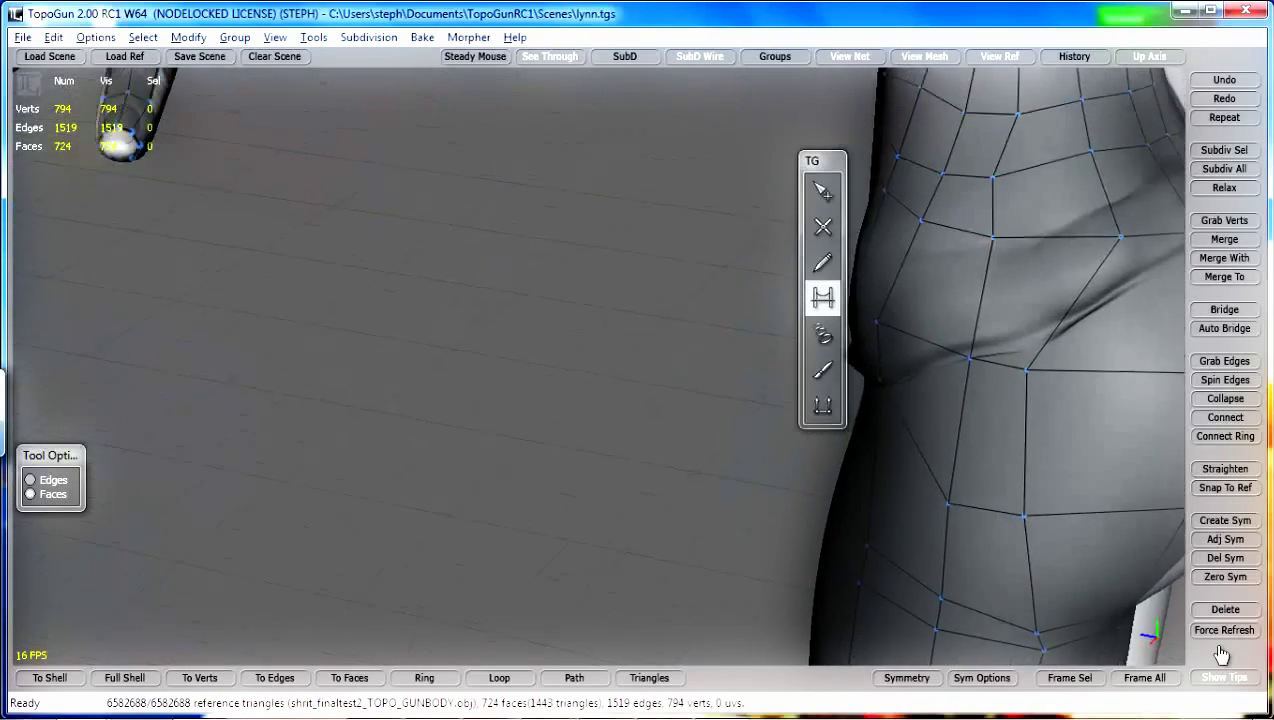
mouse_move(600, 380)
left_mouse_down("alt")
mouse_move(650, 445)
mouse_move(620, 370)
mouse_move(760, 400)
mouse_move(700, 300)
left_mouse_up("alt")
middle_click_drag(700, 300, 510, 605, "alt")
left_click_drag(510, 605, 620, 560, "alt")
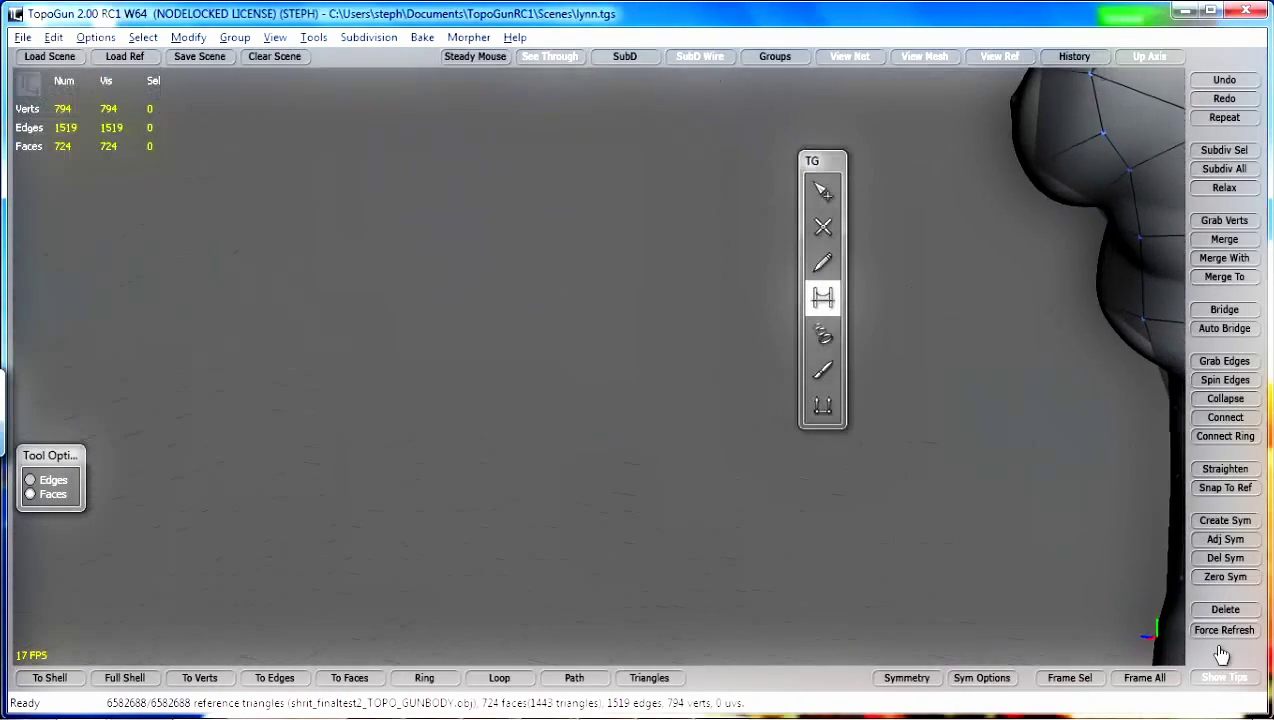
left_click_drag(620, 360, 610, 500, "alt")
middle_click_drag(610, 500, 612, 588, "alt")
left_click_drag(612, 588, 570, 430, "alt")
middle_click_drag(570, 430, 640, 600, "alt")
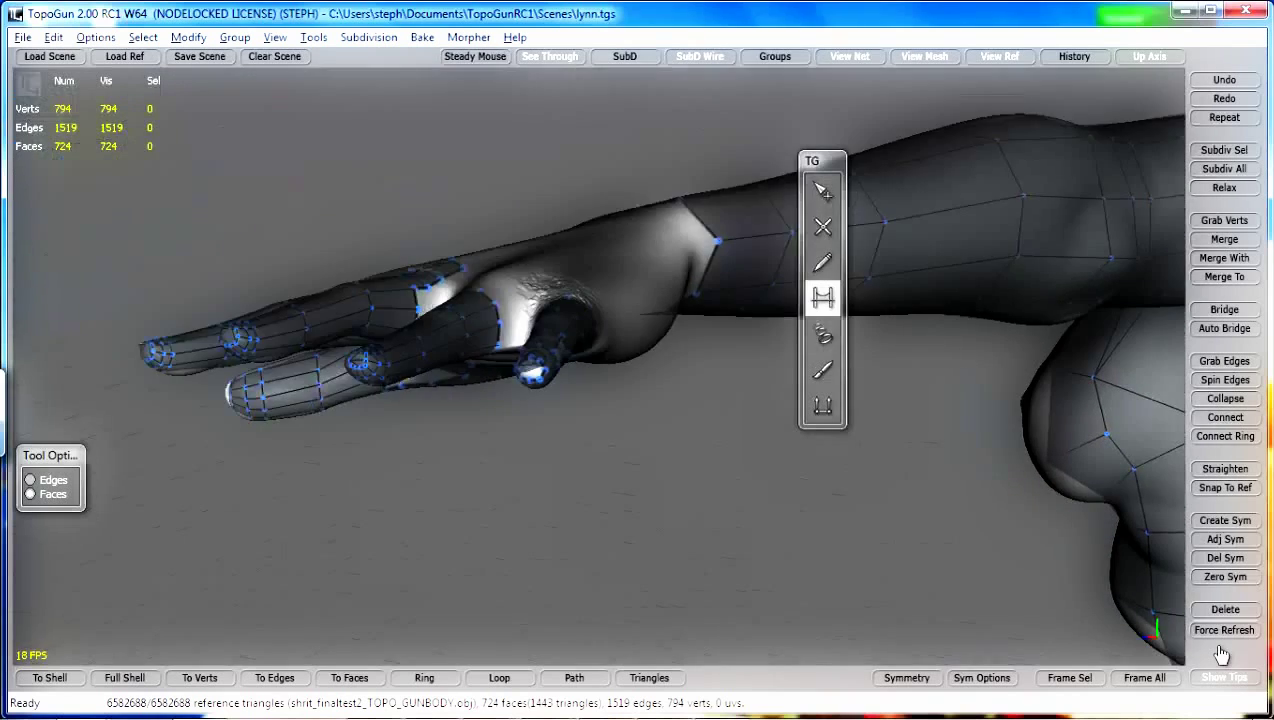
mouse_move(640, 600)
left_mouse_down("alt")
mouse_move(600, 450)
mouse_move(605, 500)
mouse_move(680, 600)
mouse_move(620, 470)
mouse_move(640, 550)
mouse_move(625, 590)
mouse_move(750, 530)
mouse_move(600, 620)
mouse_move(585, 600)
mouse_move(660, 550)
mouse_move(645, 540)
mouse_move(680, 600)
mouse_move(650, 635)
mouse_move(720, 420)
mouse_move(785, 415)
mouse_move(770, 395)
mouse_move(850, 470)
mouse_move(820, 510)
mouse_move(840, 485)
left_mouse_up("alt")
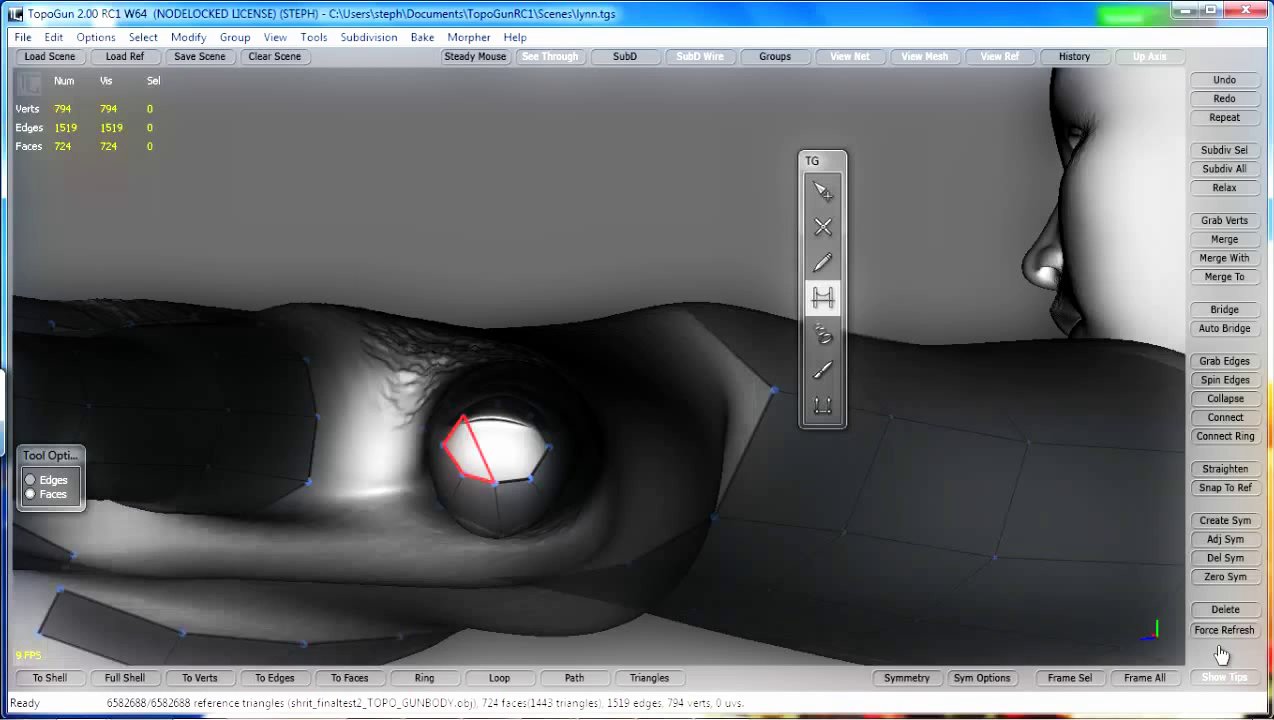
left_click(468, 452)
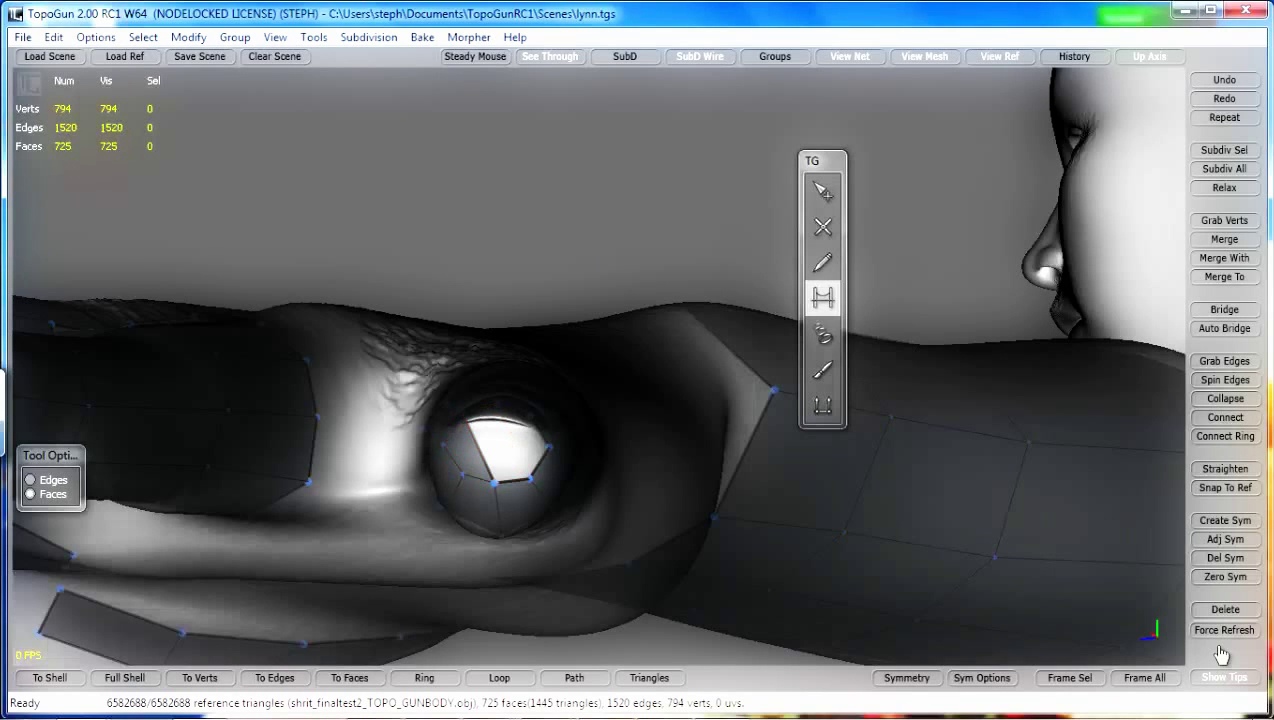
left_click(480, 443)
left_click(489, 440)
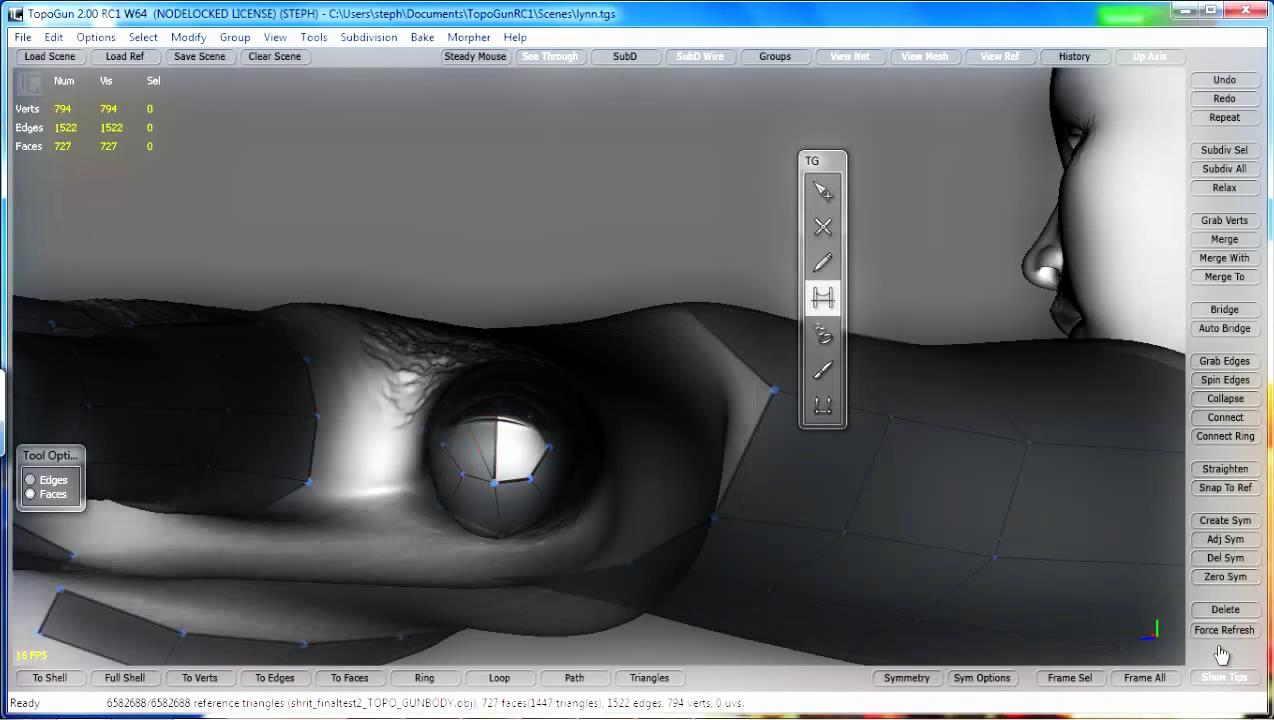
key("ctrl+z")
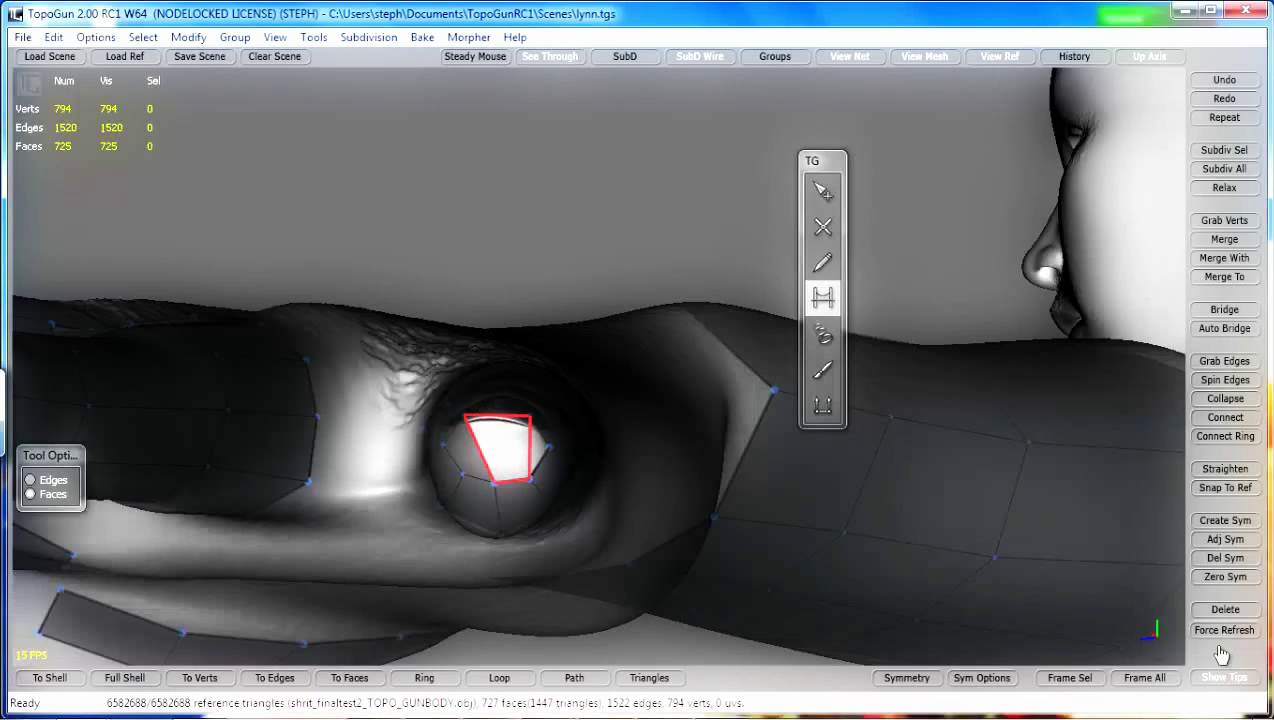
left_click(508, 448)
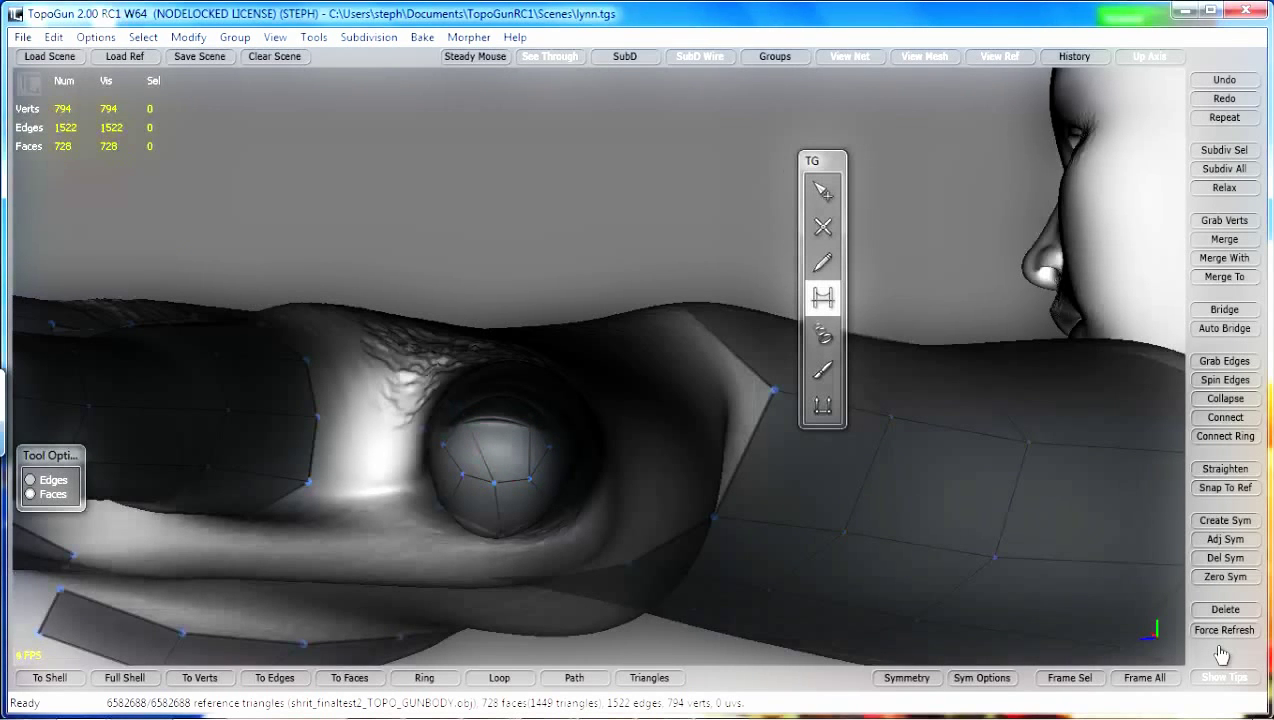
Draw a connected chain of vertices on the back of the hand above the ring finger, forming two three-vertex columns joined at the wrist-side end
mouse_move(508, 448)
left_mouse_down("alt")
mouse_move(460, 480)
mouse_move(515, 570)
left_mouse_up("alt")
right_click_drag(515, 570, 370, 510, "alt")
mouse_move(500, 450)
left_mouse_down("alt")
mouse_move(570, 590)
mouse_move(520, 490)
mouse_move(600, 600)
mouse_move(480, 440)
mouse_move(540, 520)
mouse_move(620, 590)
mouse_move(560, 480)
mouse_move(480, 430)
mouse_move(530, 450)
mouse_move(620, 580)
left_mouse_up("alt")
mouse_move(620, 580)
middle_mouse_down("alt")
mouse_move(200, 280)
mouse_move(500, 180)
mouse_move(645, 305)
middle_mouse_up("alt")
mouse_move(645, 305)
left_mouse_down("alt")
mouse_move(640, 370)
mouse_move(600, 430)
mouse_move(450, 440)
left_mouse_up("alt")
middle_click_drag(450, 440, 320, 476, "alt")
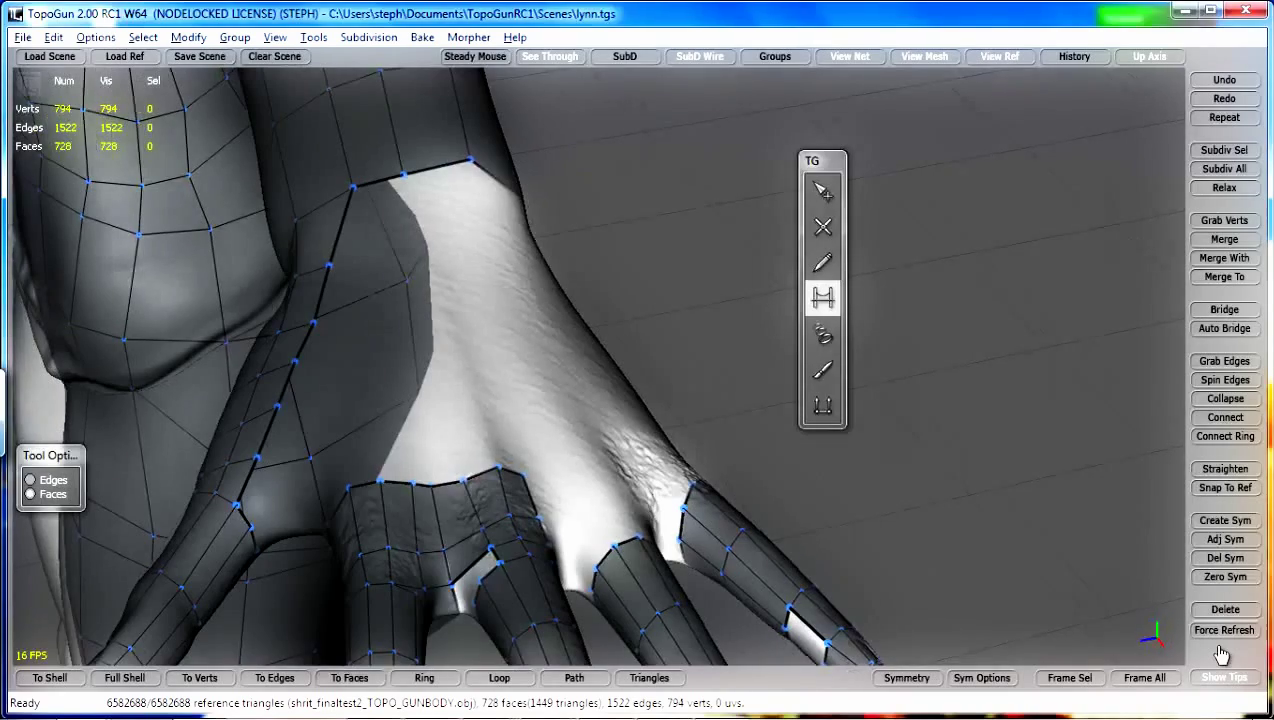
mouse_move(320, 476)
left_mouse_down("alt")
mouse_move(290, 620)
mouse_move(248, 488)
mouse_move(275, 370)
mouse_move(285, 480)
mouse_move(265, 610)
mouse_move(310, 370)
mouse_move(314, 420)
mouse_move(275, 610)
mouse_move(290, 500)
mouse_move(265, 420)
mouse_move(265, 325)
mouse_move(220, 485)
mouse_move(470, 288)
mouse_move(195, 483)
mouse_move(205, 474)
left_mouse_up("alt")
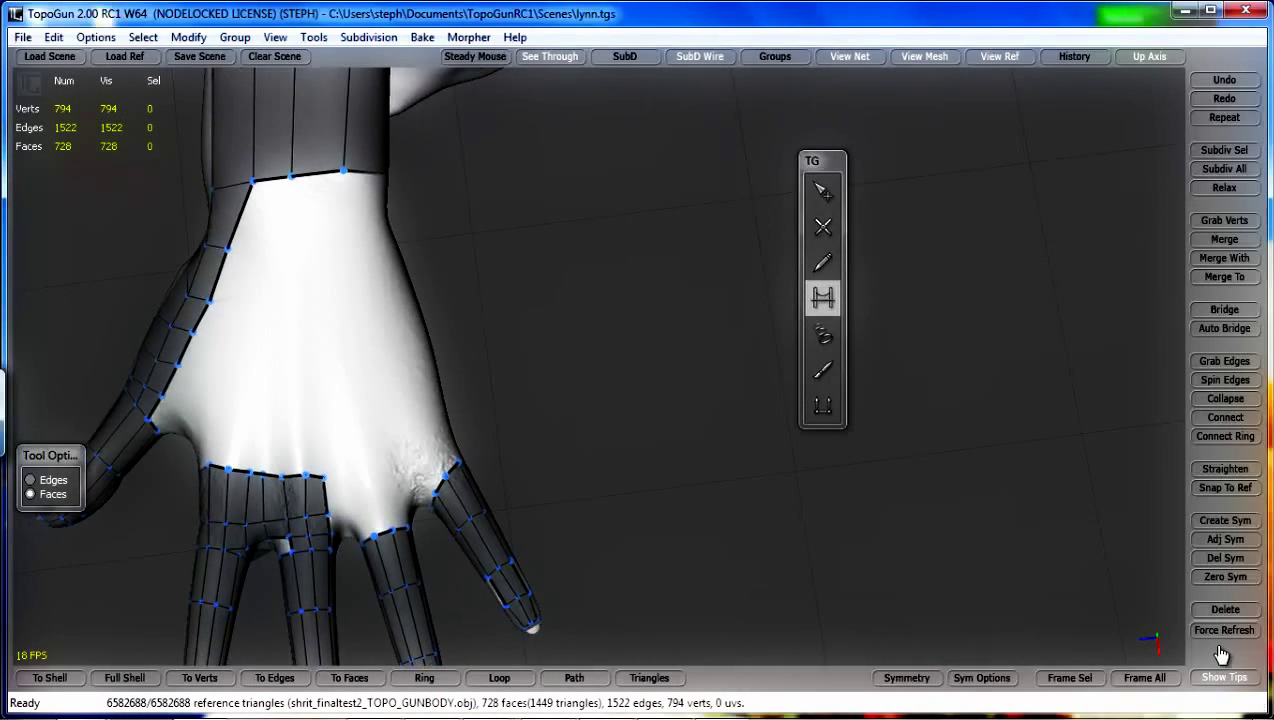
left_click(823, 227)
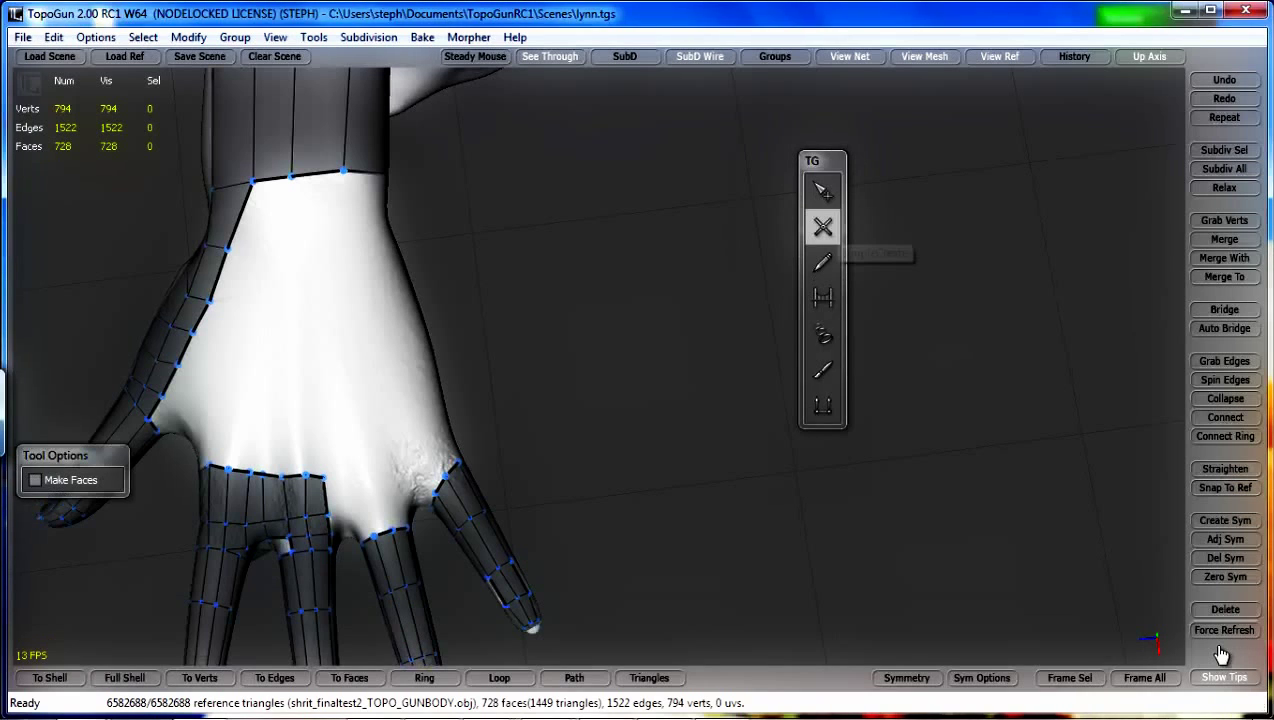
middle_click_drag(300, 330, 300, 309, "alt")
mouse_move(300, 309)
right_mouse_down("alt")
mouse_move(250, 309)
mouse_move(450, 309)
right_mouse_up("alt")
middle_click_drag(327, 520, 503, 146, "alt")
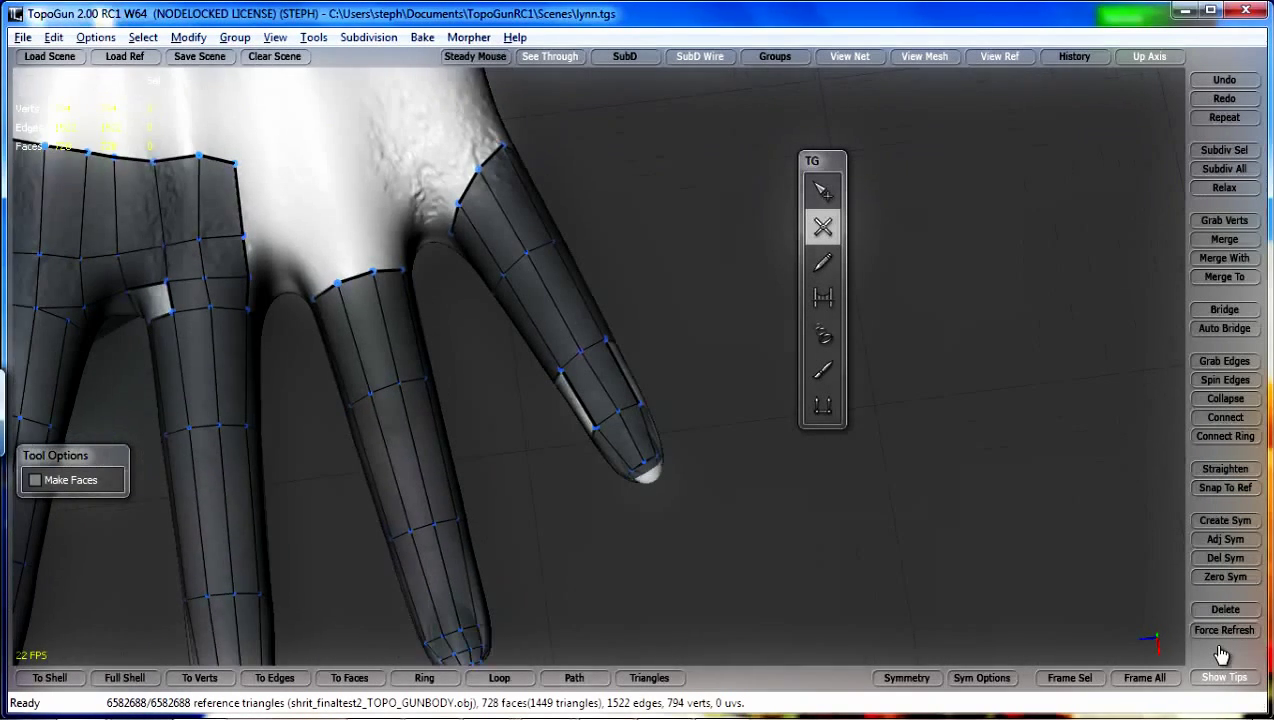
right_click_drag(503, 300, 560, 300, "alt")
middle_click_drag(300, 286, 584, 511, "alt")
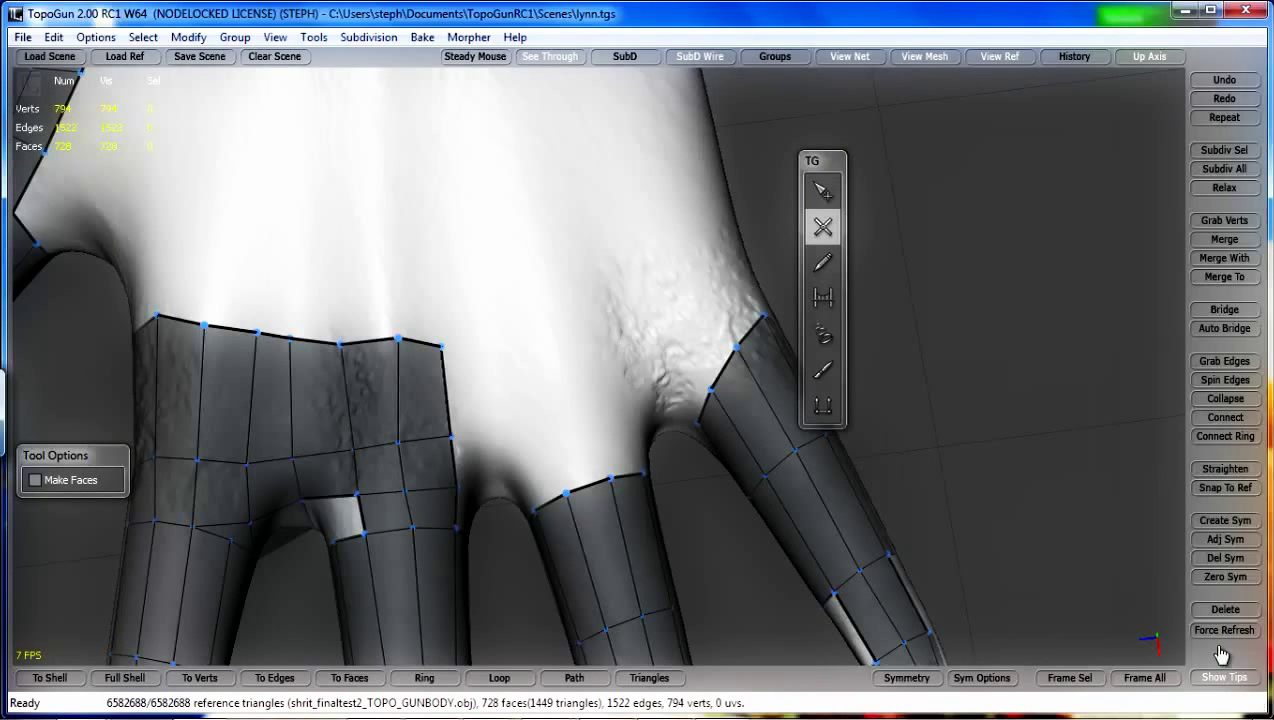
left_click(524, 471)
left_click(508, 428)
left_click(491, 349)
left_click(541, 332)
left_click(552, 397)
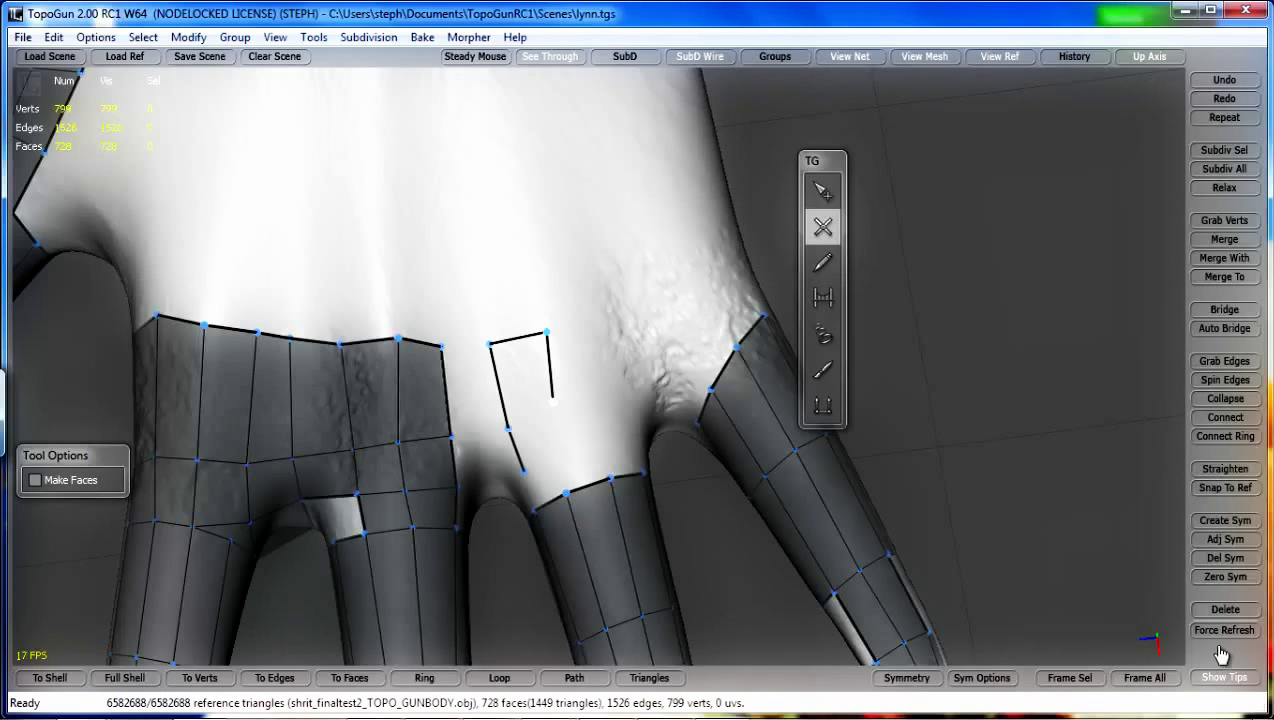
left_click(563, 455)
Continue the vertex chain with two more columns towards the little-finger side of the ring knuckle, ending near the finger's base
left_click(611, 443)
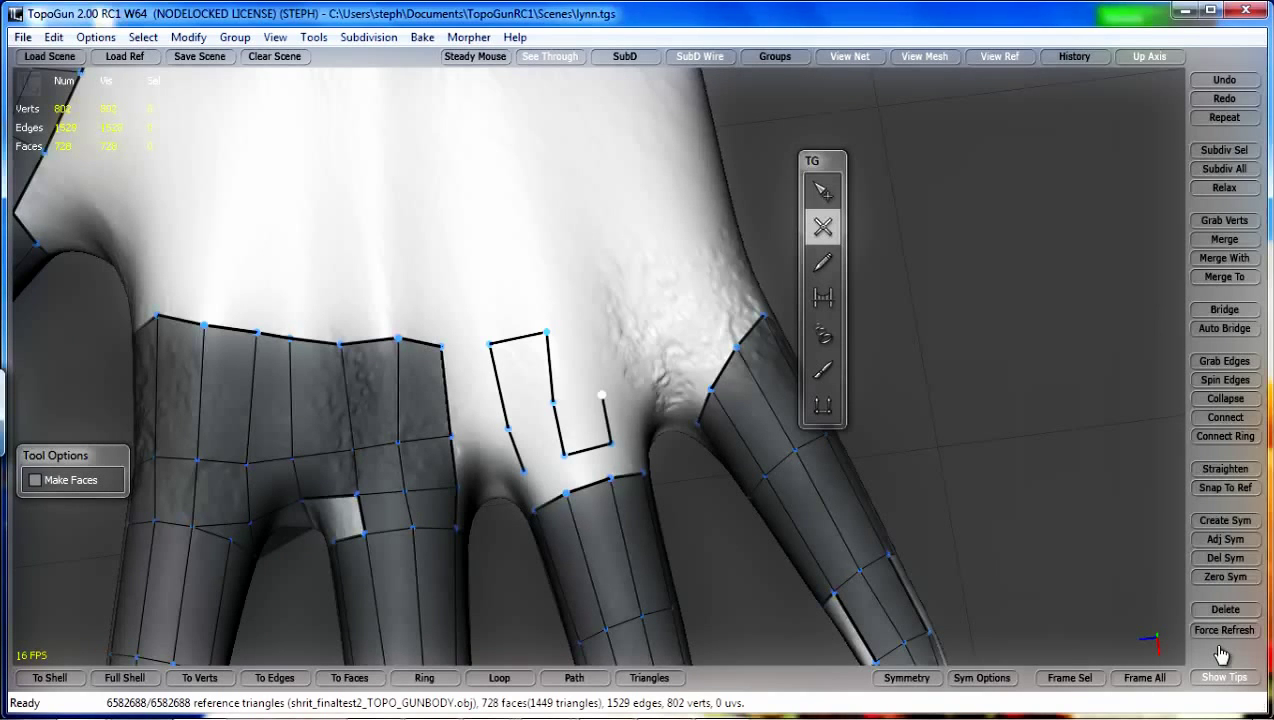
left_click(601, 396)
left_click(586, 332)
left_click(621, 329)
left_click(645, 406)
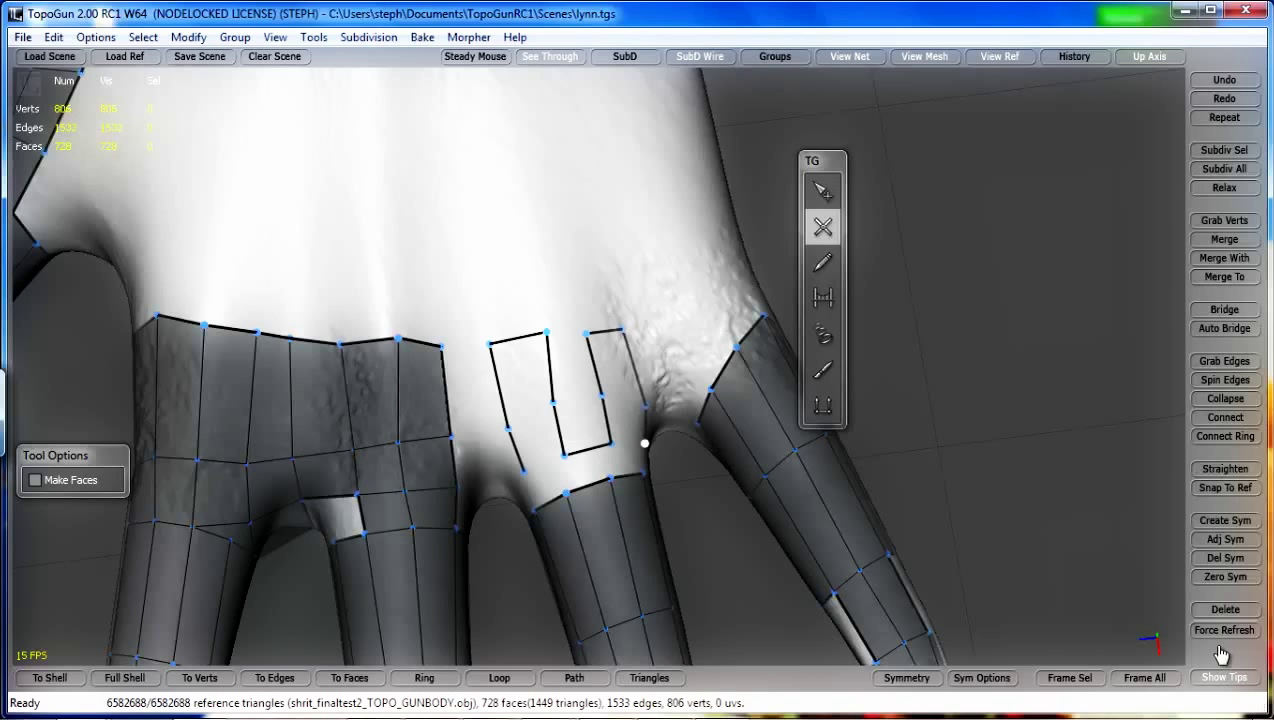
Bridge six quad faces, two across and three deep, between the drawn columns and the base of the ring finger
key("b")
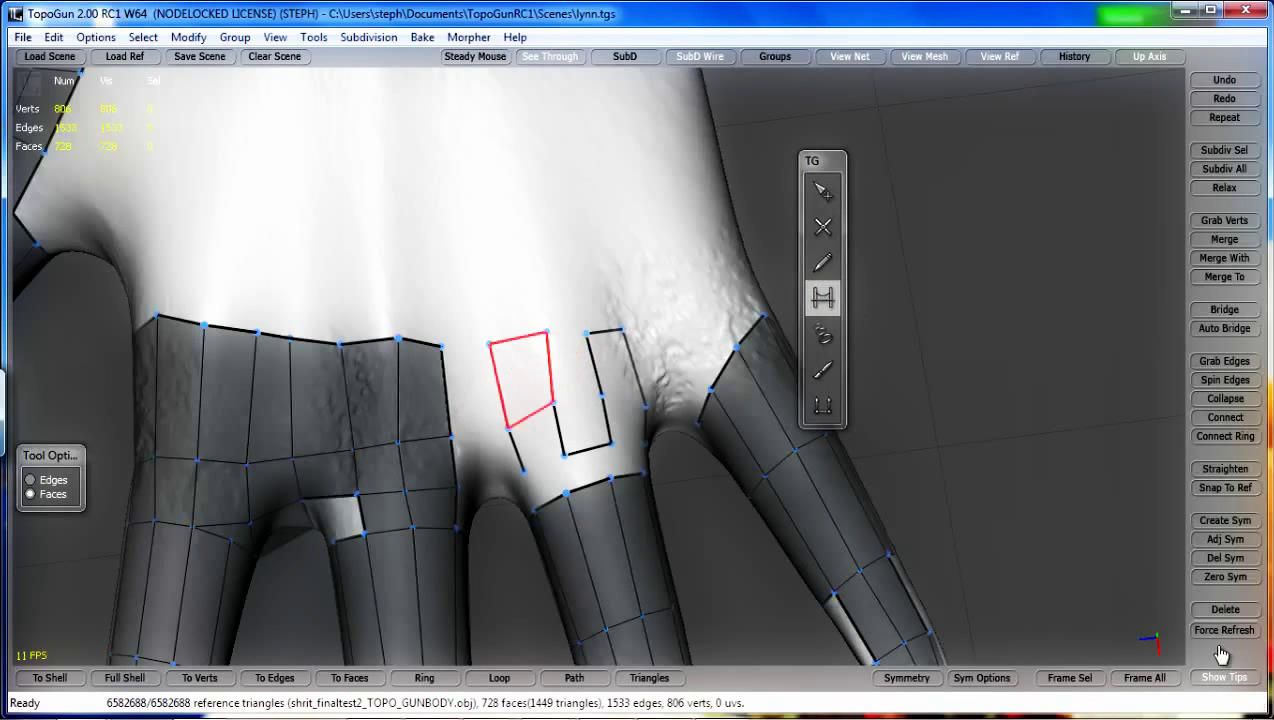
left_click(526, 380)
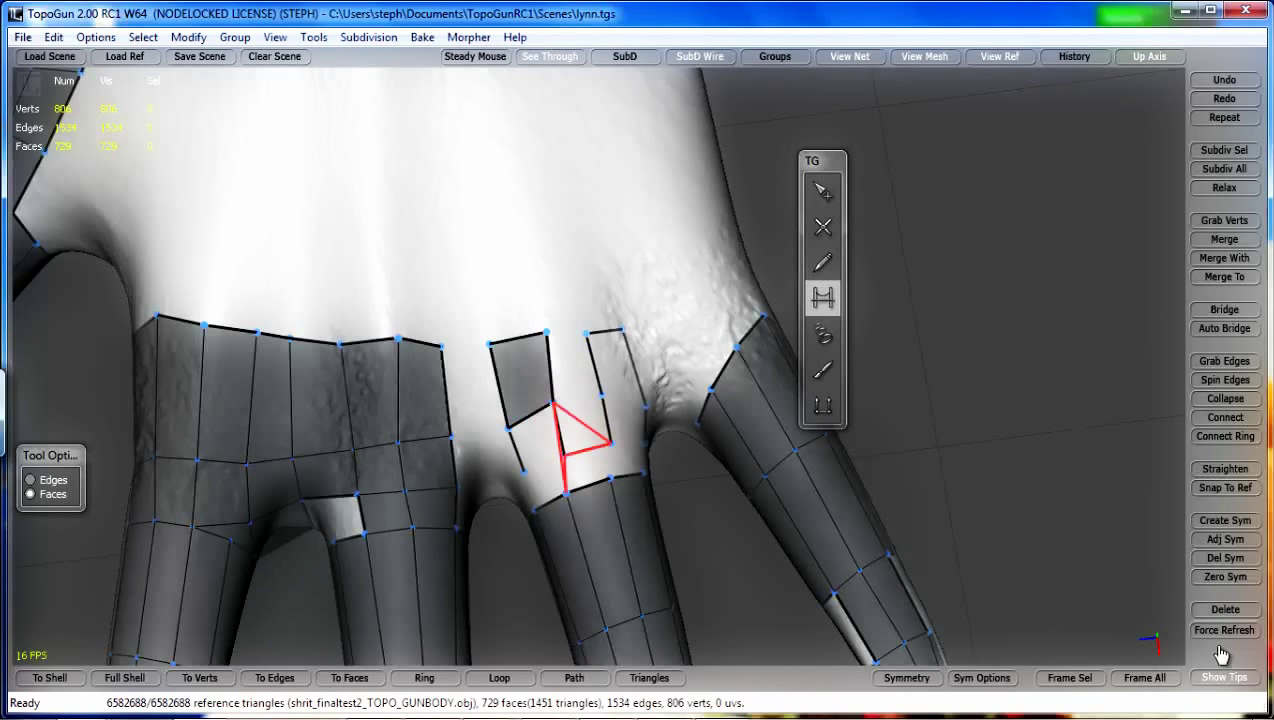
key("Right")
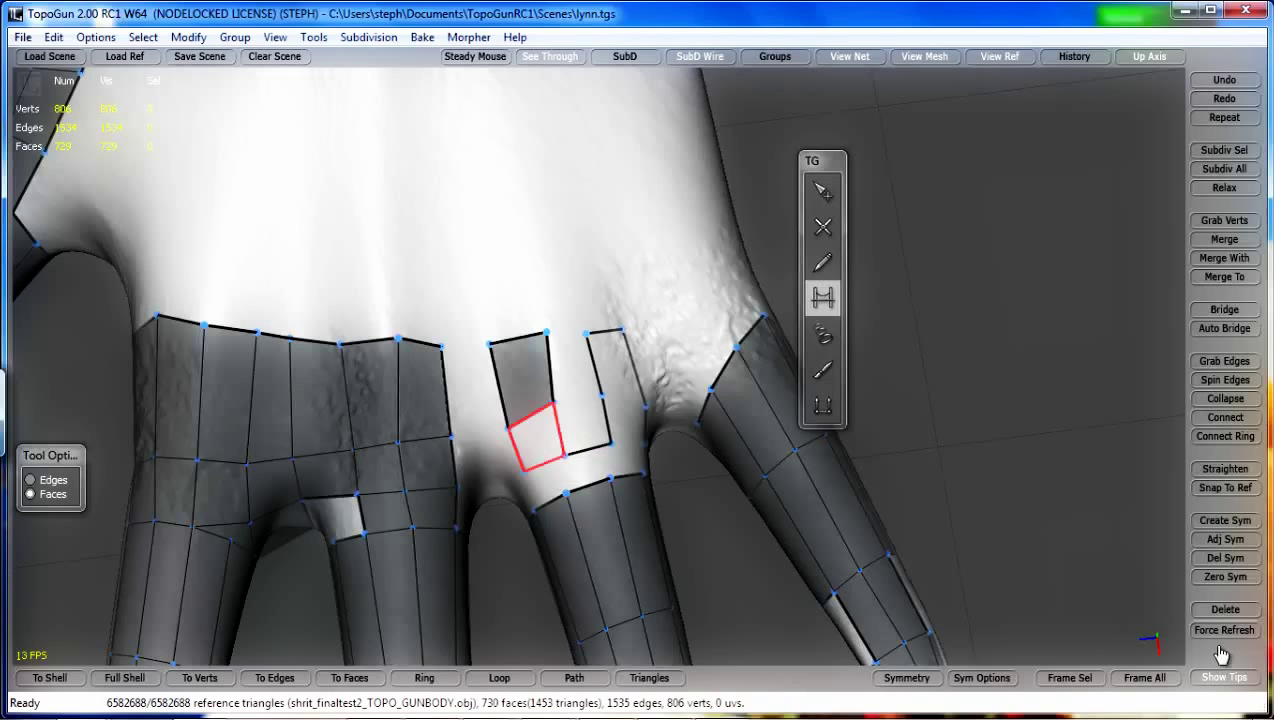
key("Return")
key("Return")
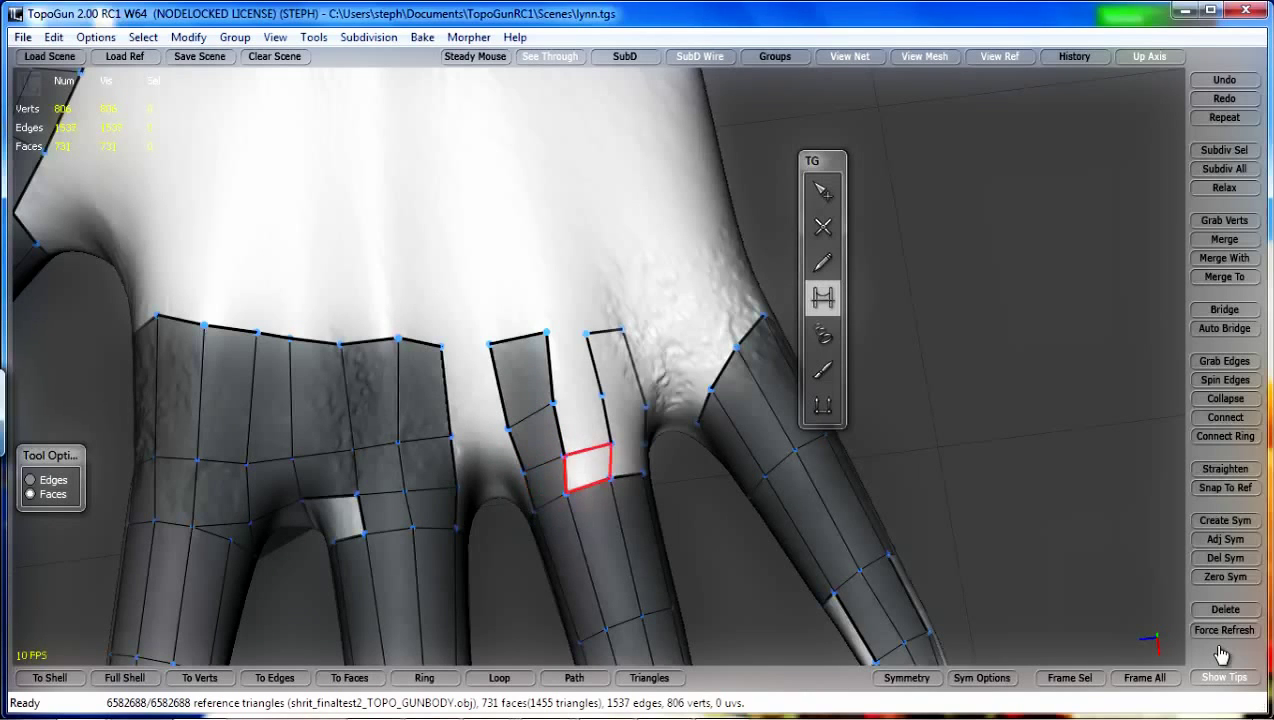
key("Return")
key("Return")
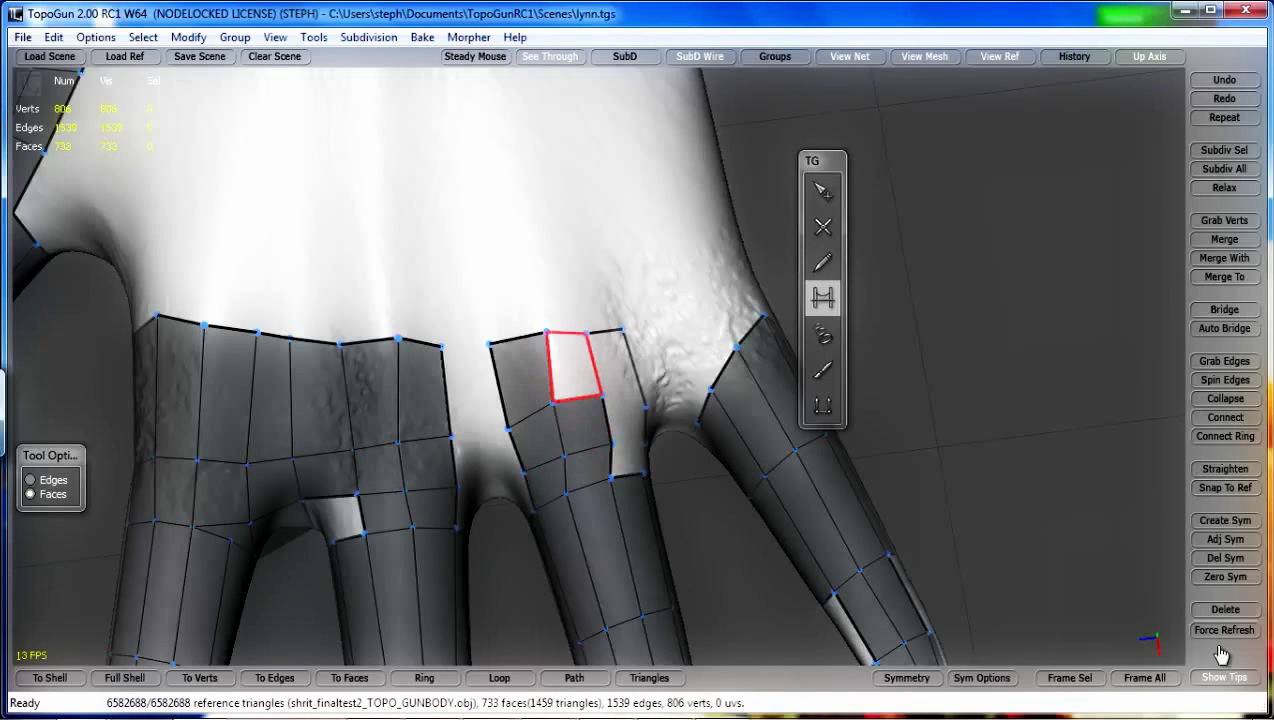
key("Return")
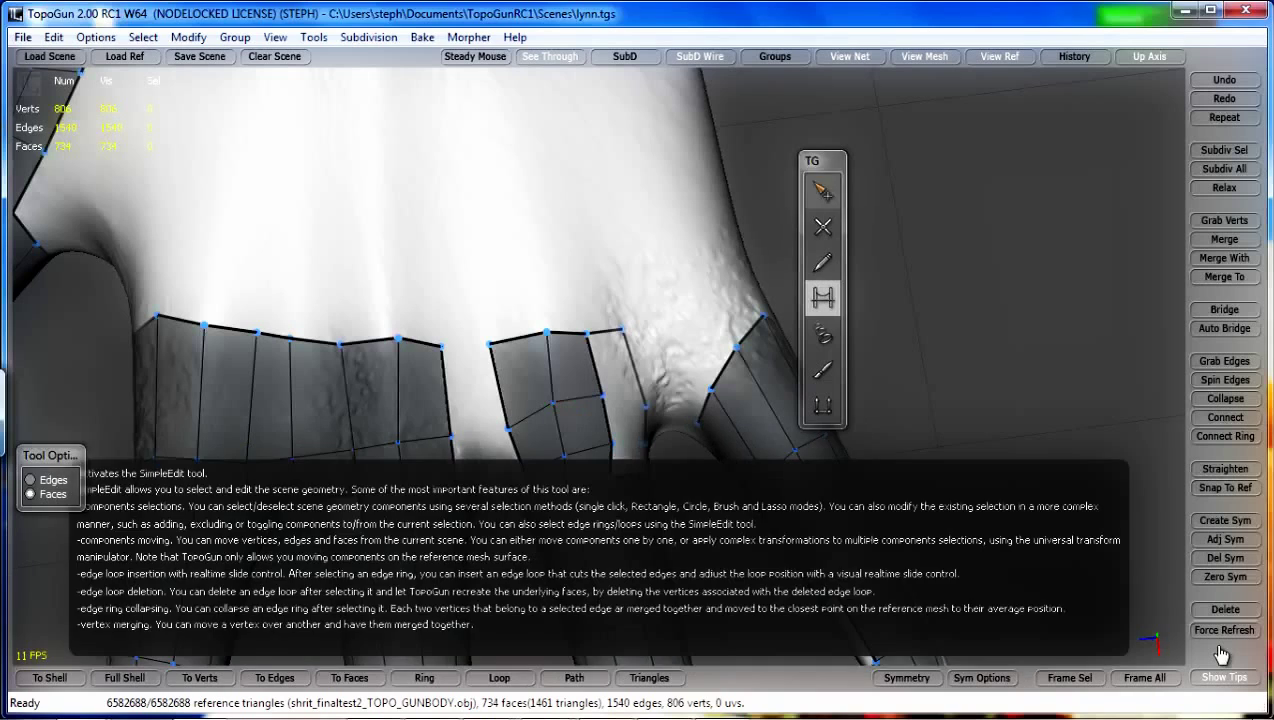
Reposition the vertices of the new knuckle patch and the ring finger's base with SimpleEdit to even out the quads
left_click(818, 193)
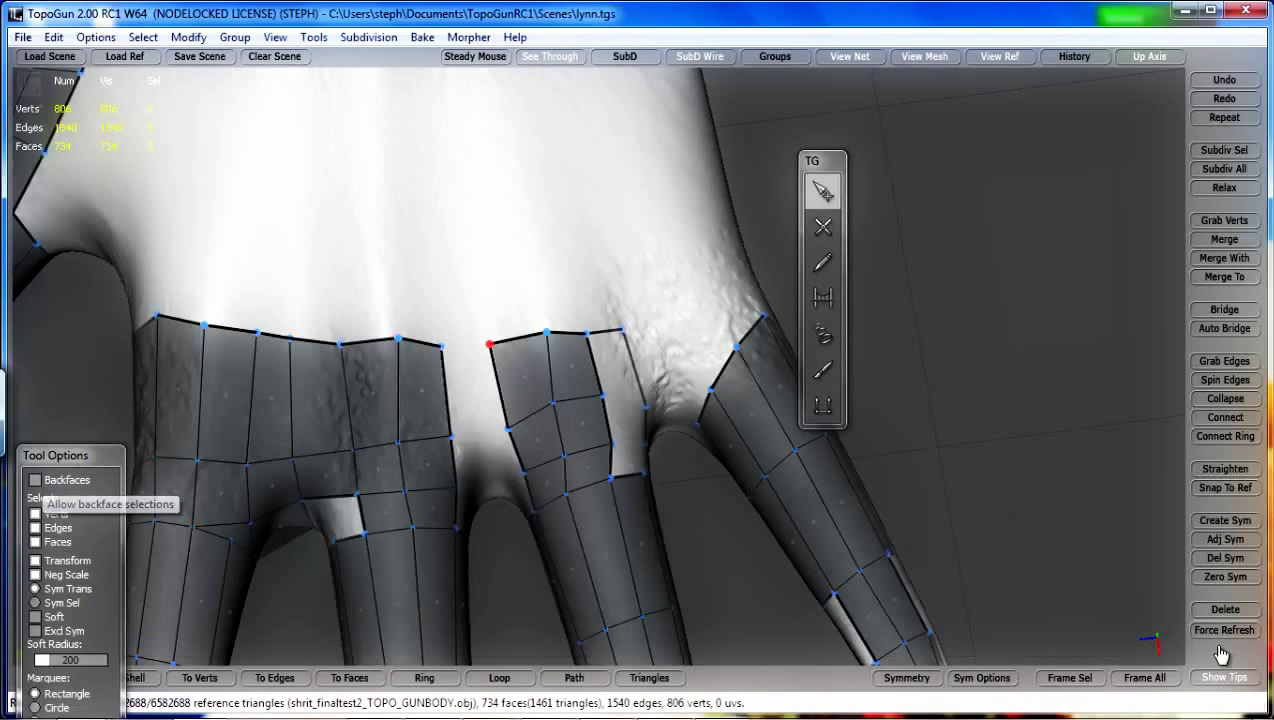
left_click_drag(489, 344, 488, 348)
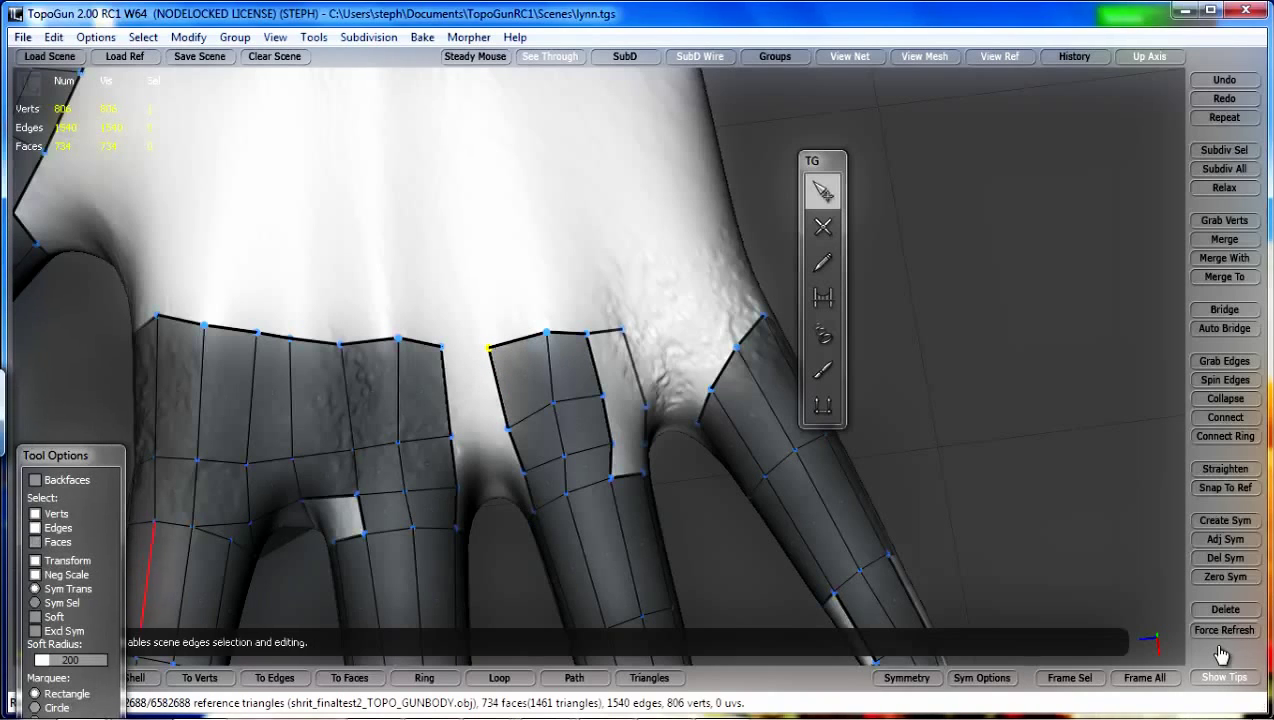
left_click_drag(546, 332, 539, 330)
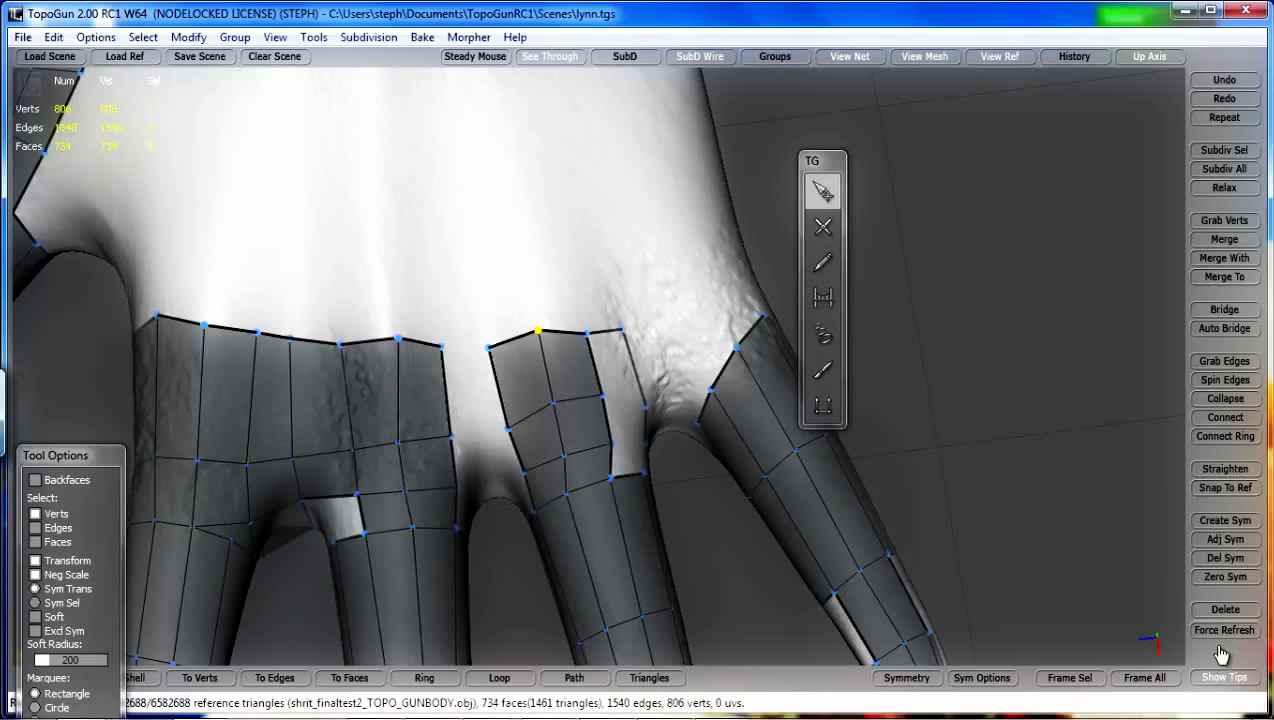
left_click_drag(553, 402, 560, 401)
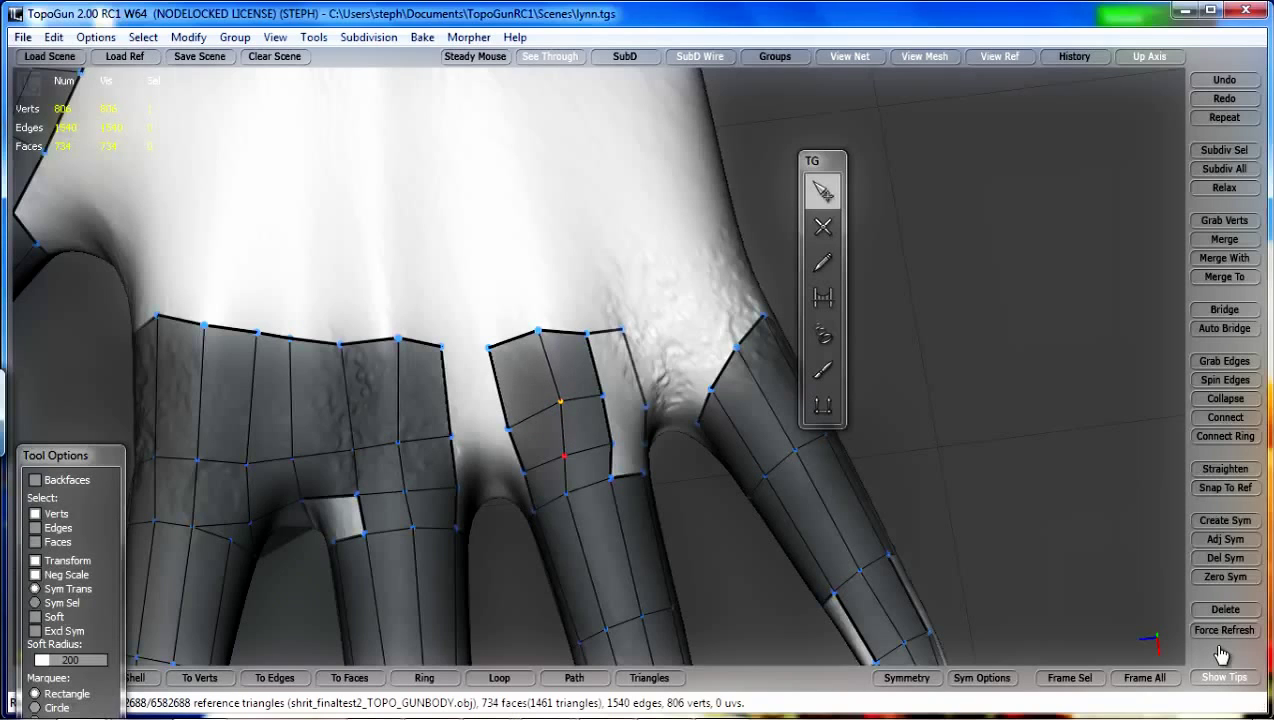
mouse_move(564, 456)
left_mouse_down()
mouse_move(570, 491)
mouse_move(621, 472)
left_mouse_up()
left_click_drag(508, 430, 554, 408)
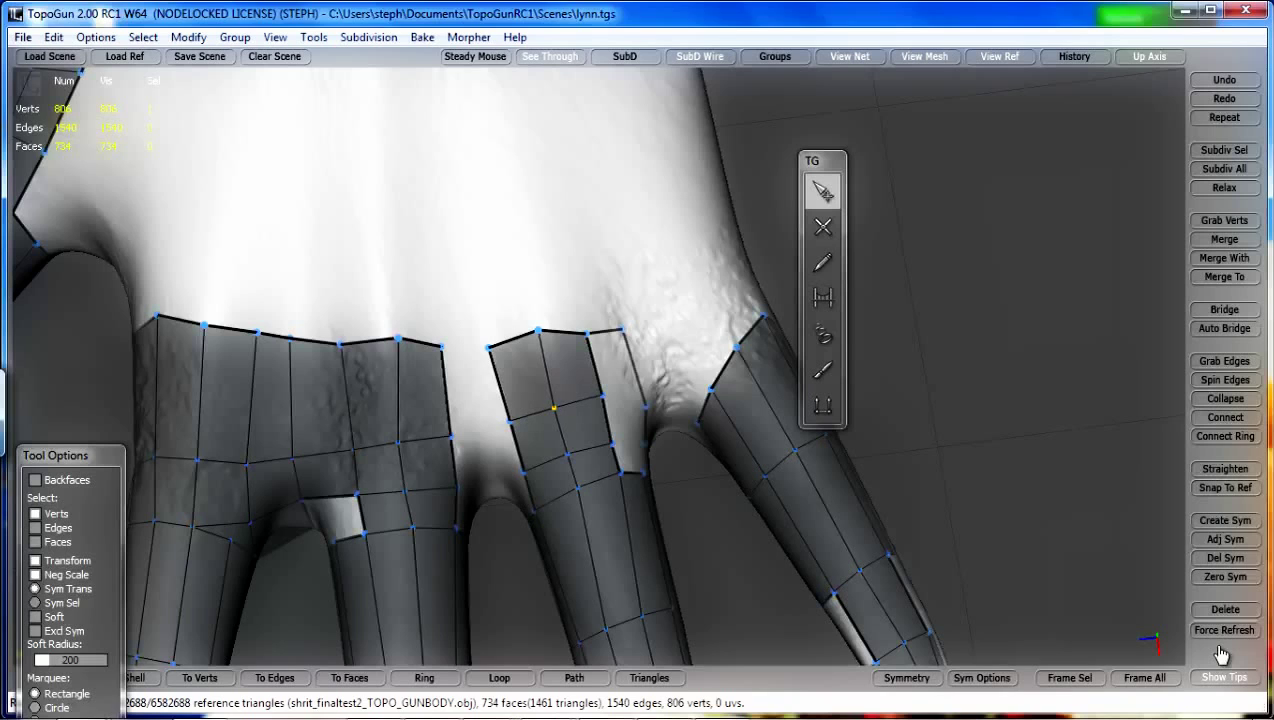
left_click_drag(577, 488, 570, 493)
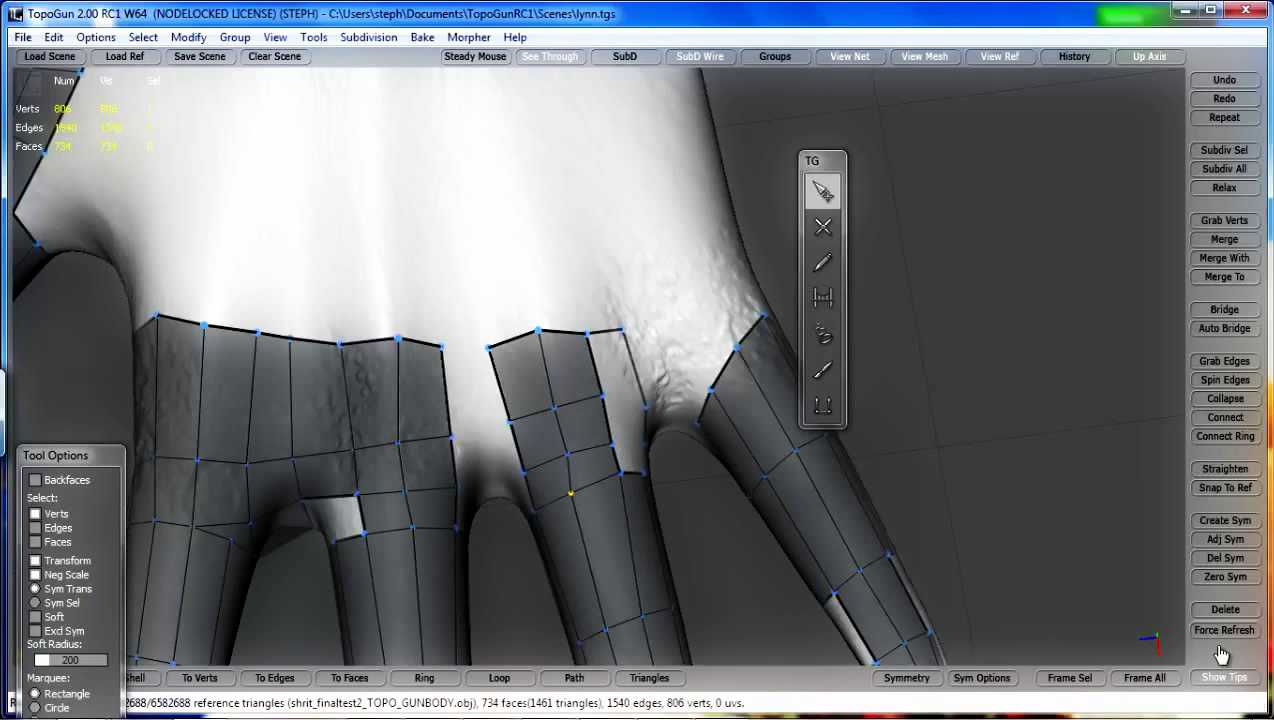